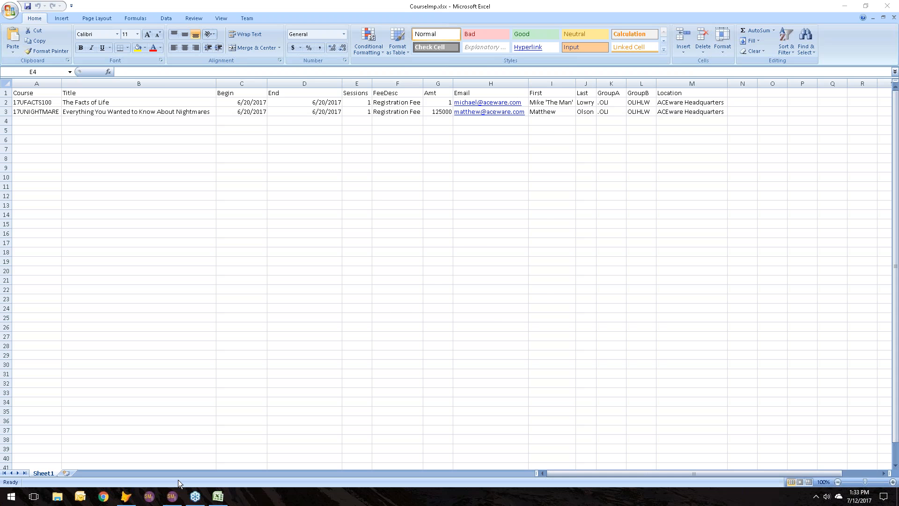
Step: Switch to Student Manager to look over the faculty list, close it and return to the CourseImp.xlsx spreadsheet in Excel
click(172, 496)
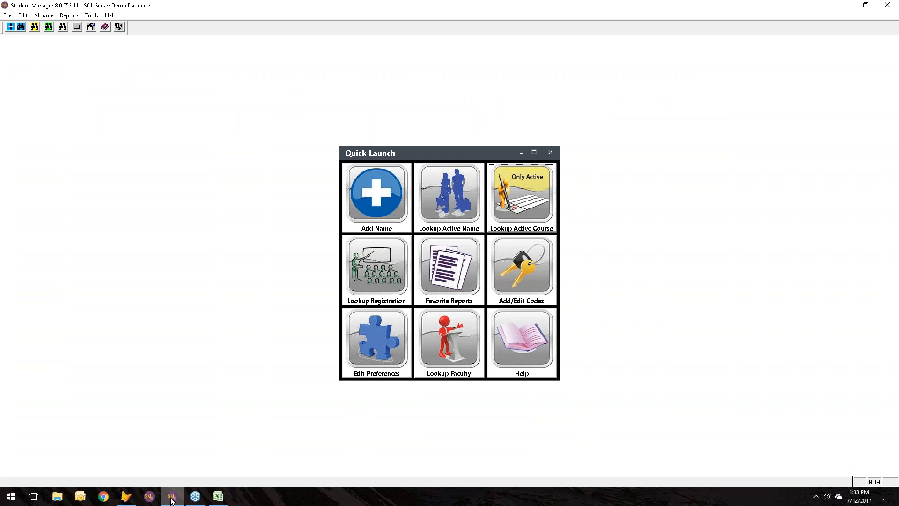
click(447, 348)
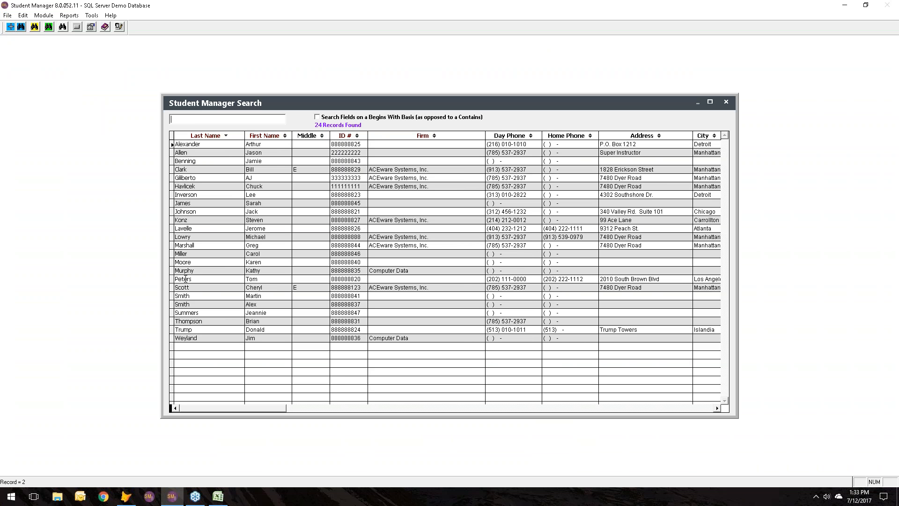
key(Escape)
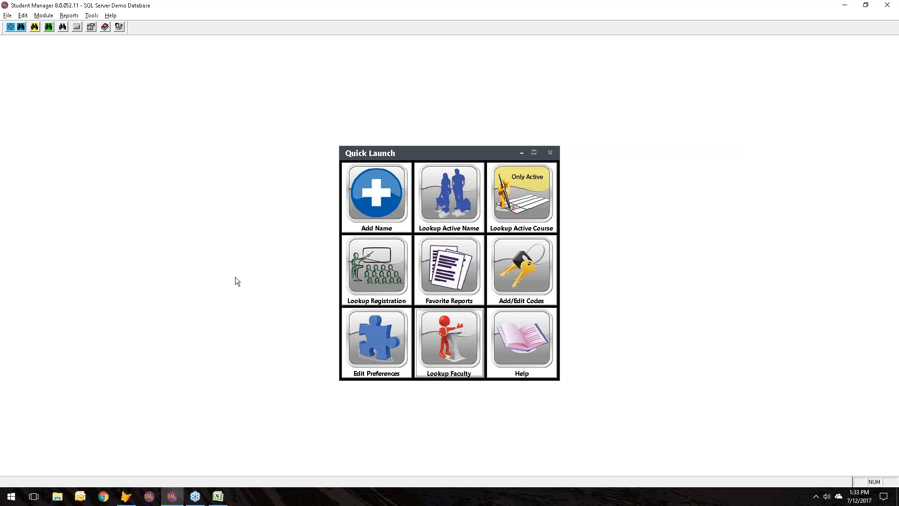
key(alt+Tab)
key(alt+Tab)
key(alt+Tab)
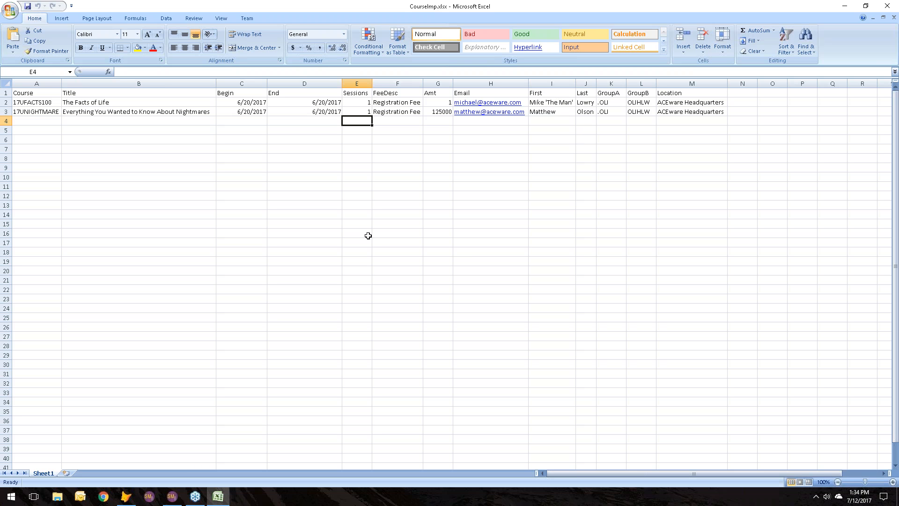
Step: In Student Manager, start the Course Import Wizard and load CourseImp.xlsx from the Desktop
click(172, 496)
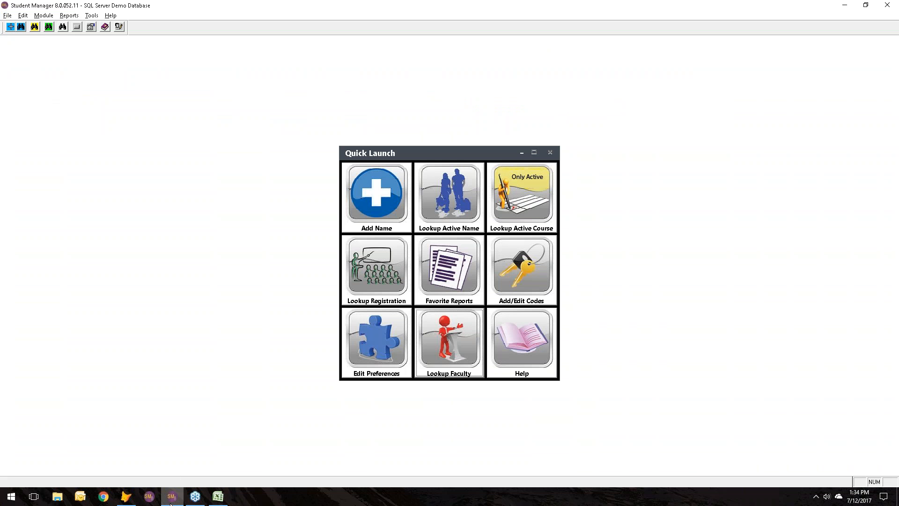
click(92, 17)
mouse_move(108, 36)
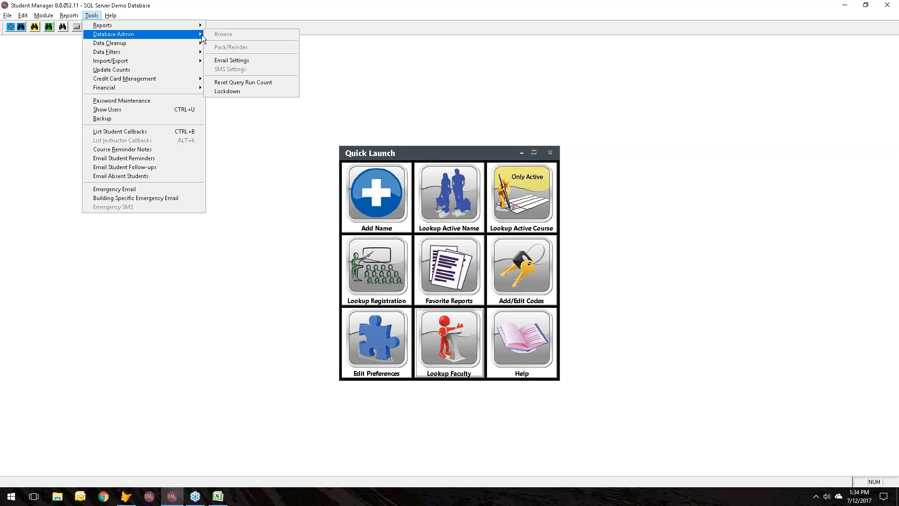
mouse_move(171, 64)
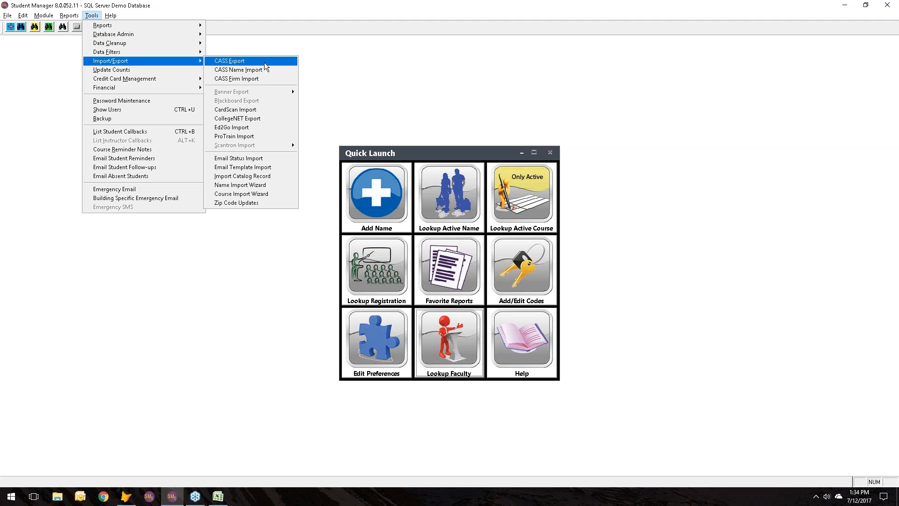
click(258, 193)
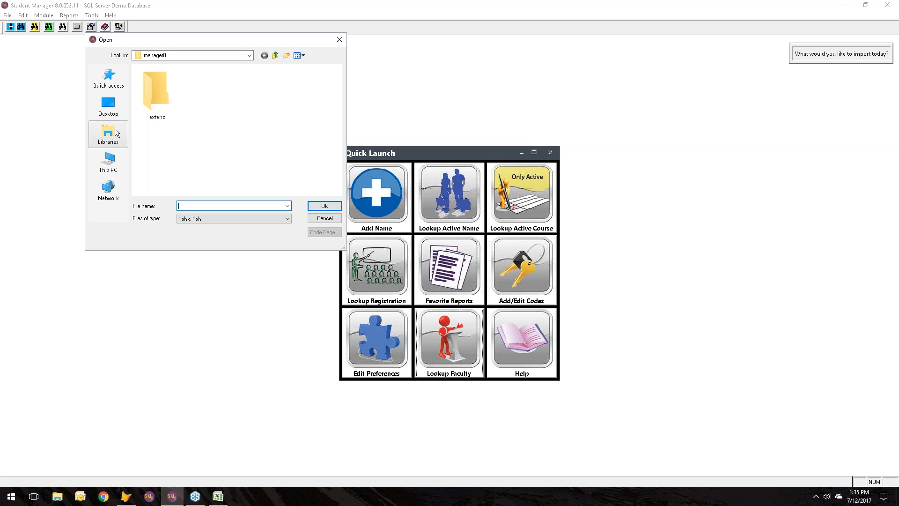
click(107, 107)
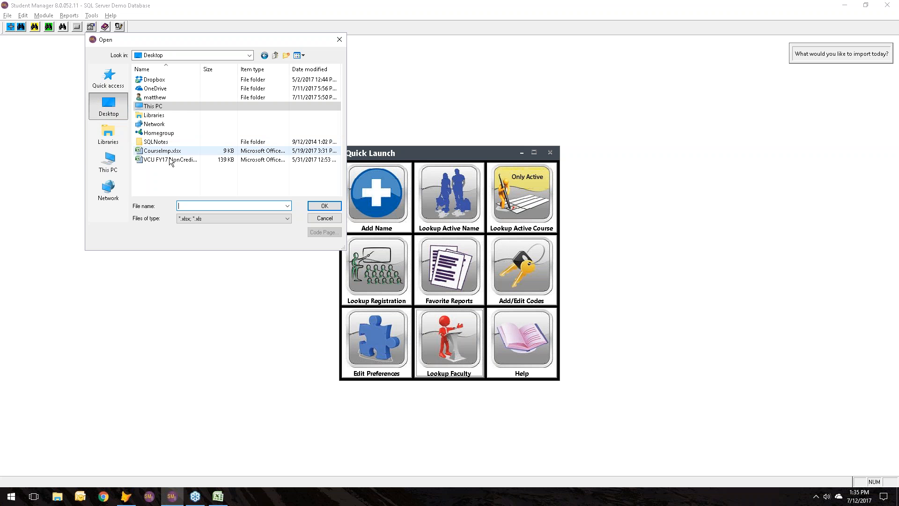
click(140, 151)
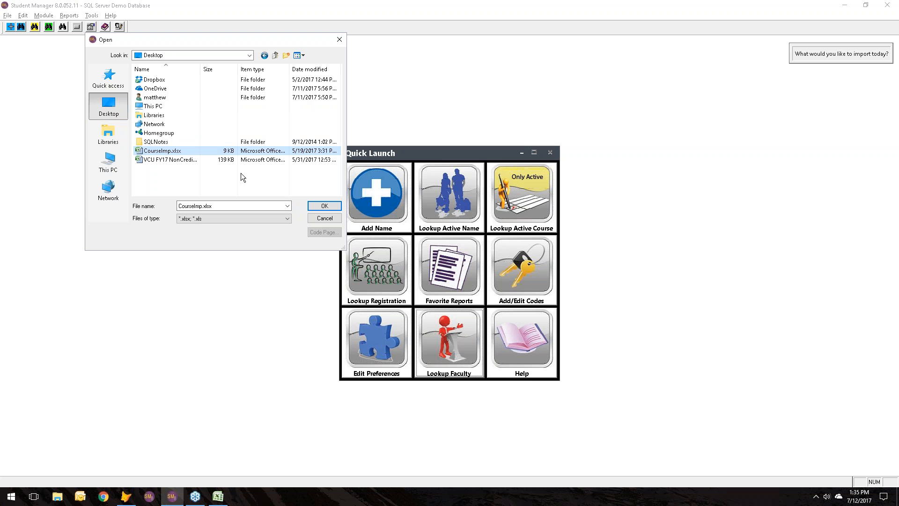
click(325, 205)
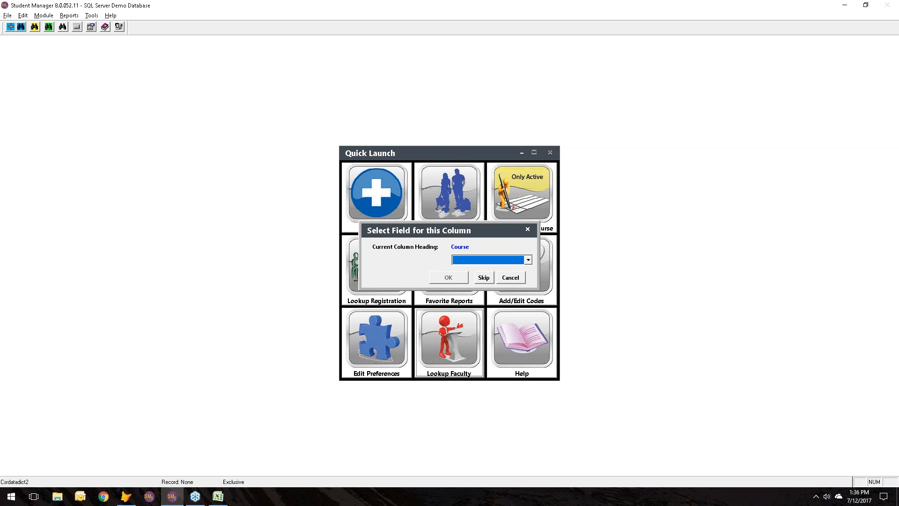
Step: Check the column headings in the Excel sheet and map the Course column to the Course Code (Course) field in Student Manager
click(218, 497)
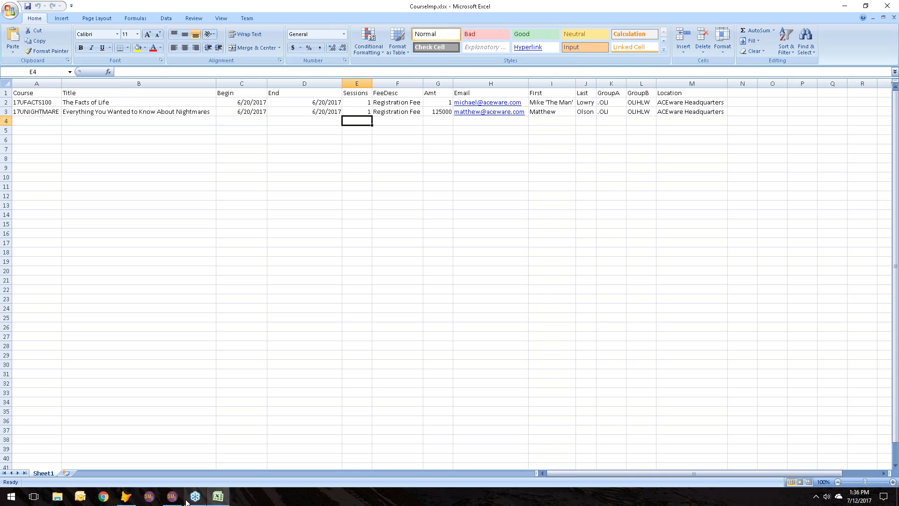
click(171, 496)
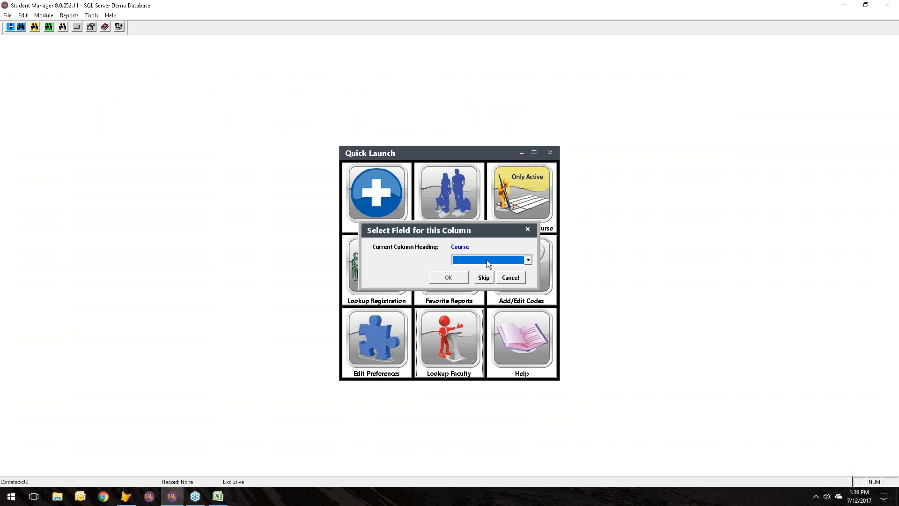
click(485, 260)
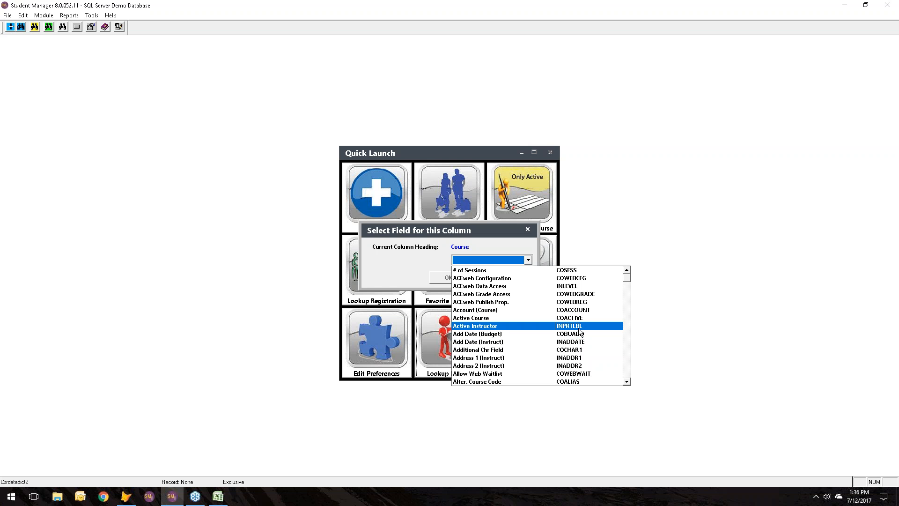
click(626, 345)
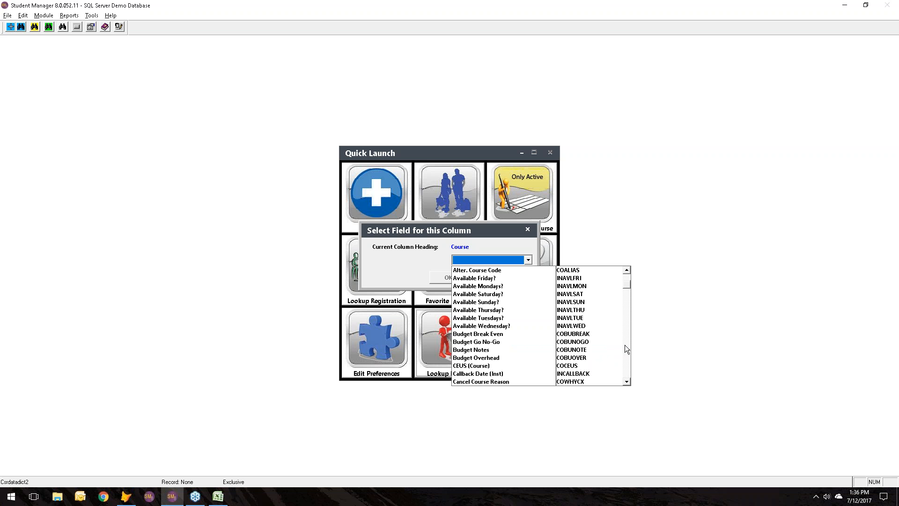
click(625, 346)
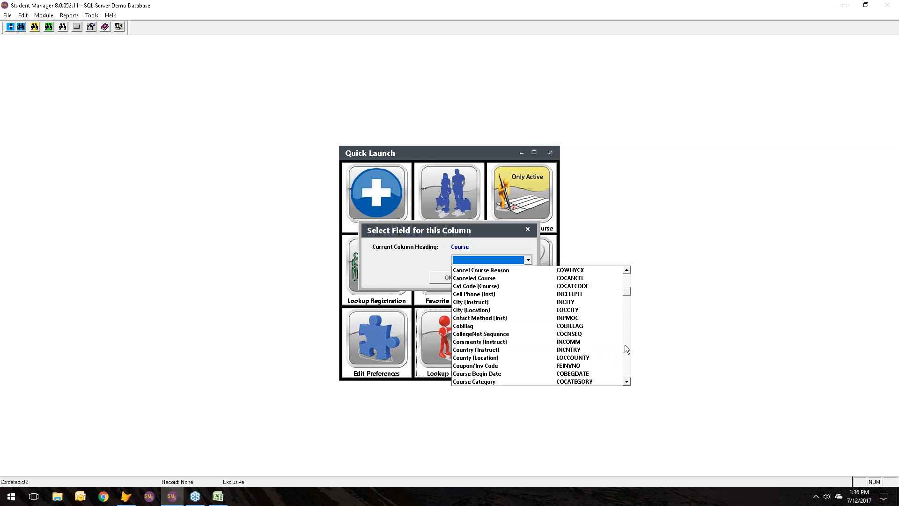
click(625, 346)
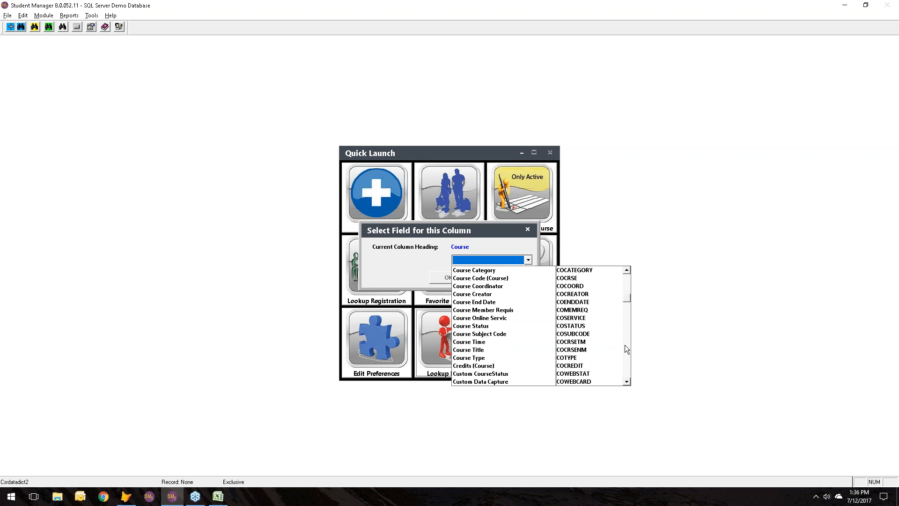
click(625, 345)
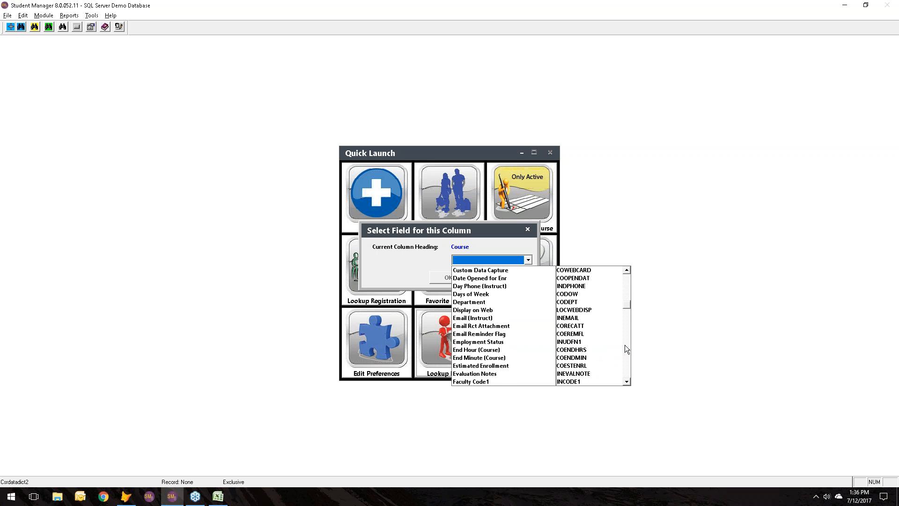
click(626, 295)
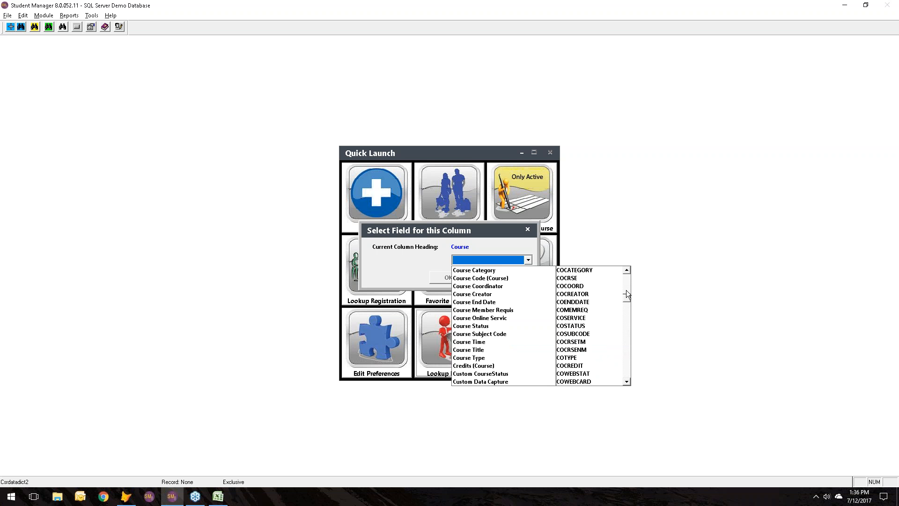
click(526, 279)
click(446, 279)
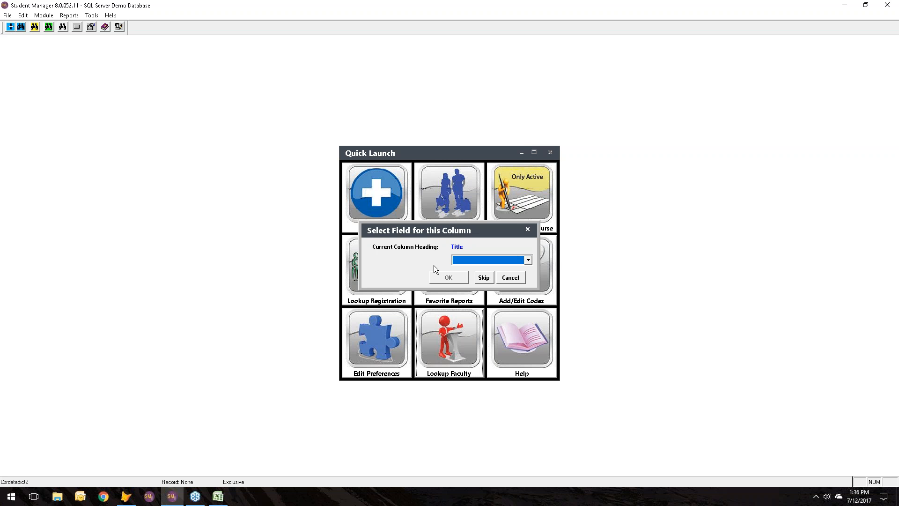
Step: Map the Title column to the Course Title field
click(465, 260)
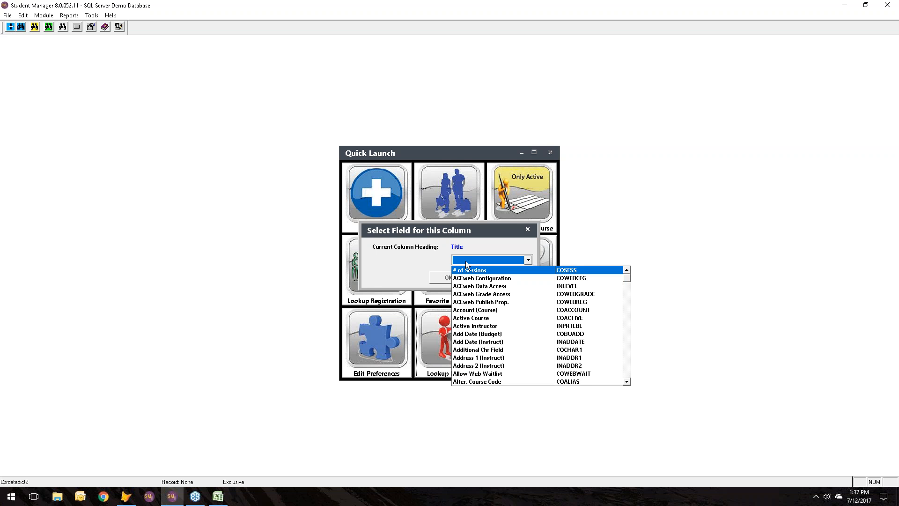
text(c)
key(Down)
key(Down)
key(Down)
key(Down)
key(Down)
key(Down)
key(Down)
key(Down)
key(Down)
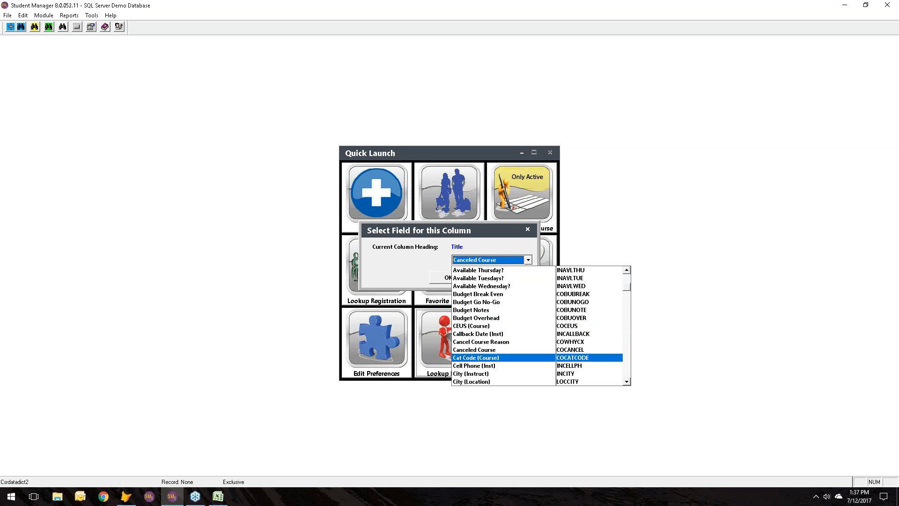
key(Down)
key(Down)
key(Down)
key(Down)
key(Down)
key(Down)
key(Down)
key(Down)
key(Down)
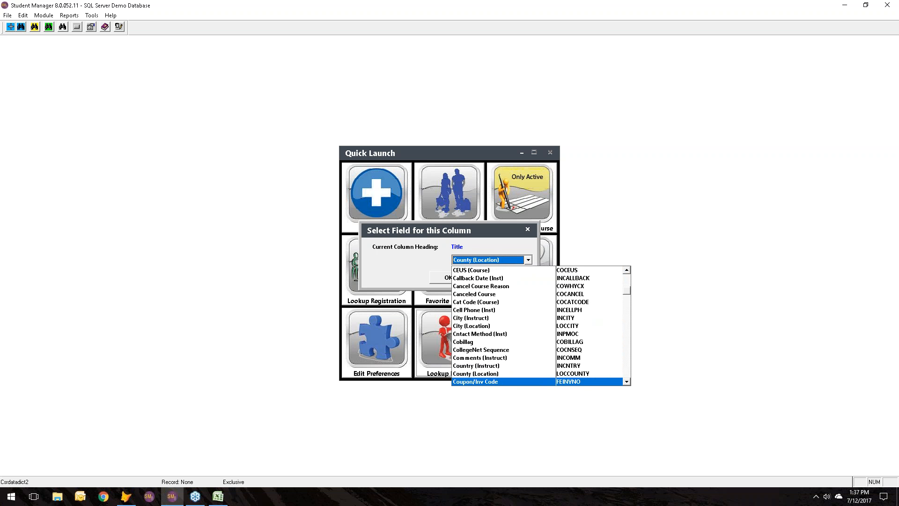
key(Down)
key(Down)
key(Down)
key(Down)
key(Down)
key(Down)
key(Down)
key(Down)
key(Down)
key(Down)
key(Down)
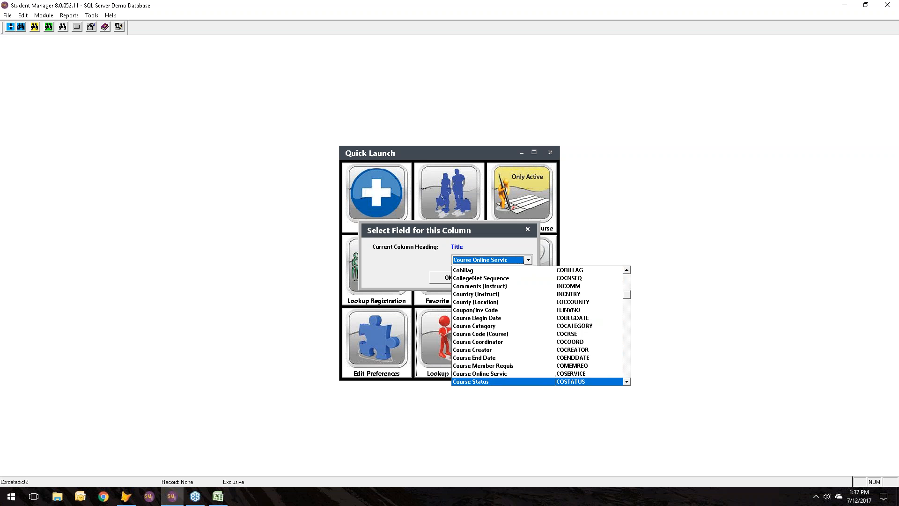
key(Down)
key(Up)
key(Up)
key(Up)
key(Up)
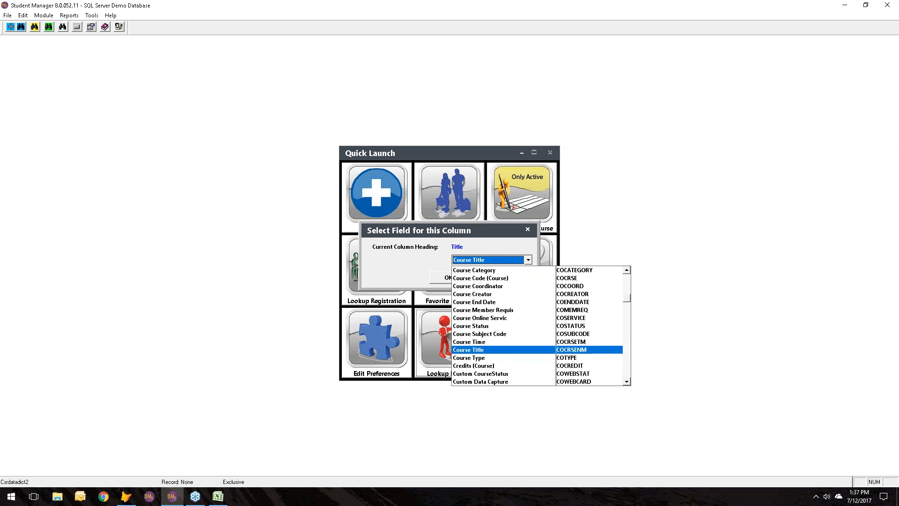
key(Tab)
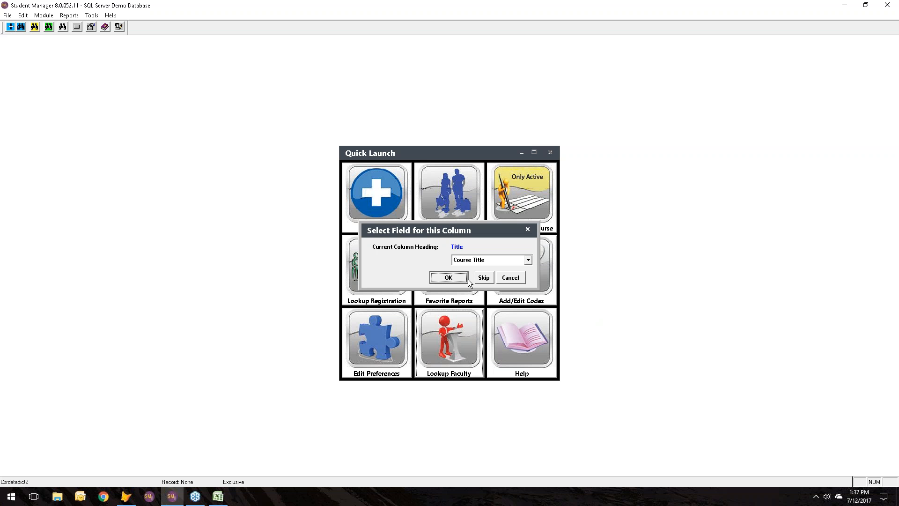
click(463, 279)
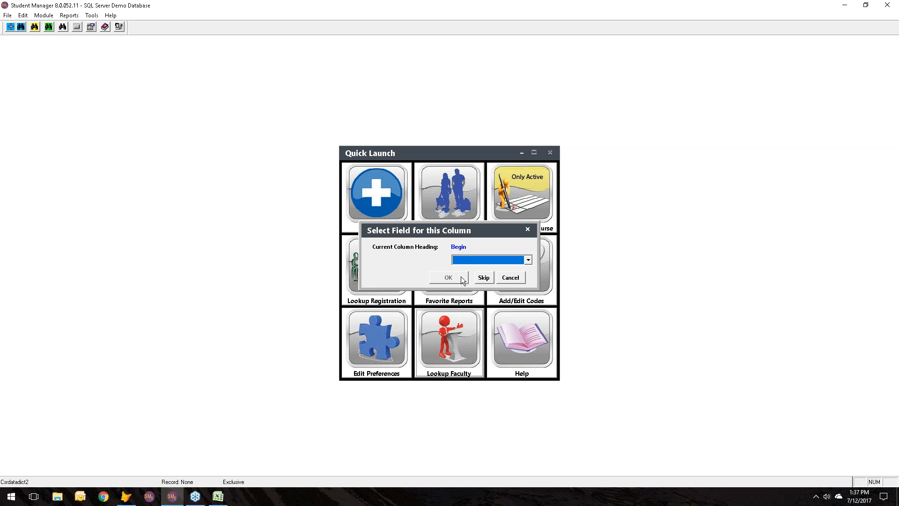
Step: Map the Begin column to the Course Begin Date field
key(c)
key(Down)
key(Down)
key(Down)
key(Down)
key(Down)
key(Down)
key(Down)
key(Down)
key(Down)
key(Down)
key(Down)
key(Down)
key(Down)
key(Down)
key(Return)
Step: Map the End column to the Course End Date field
click(469, 262)
key(c)
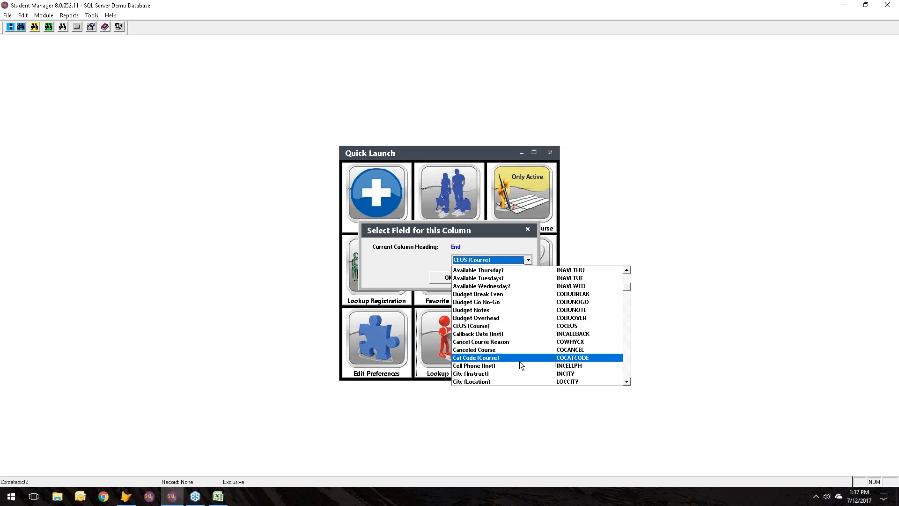
click(627, 368)
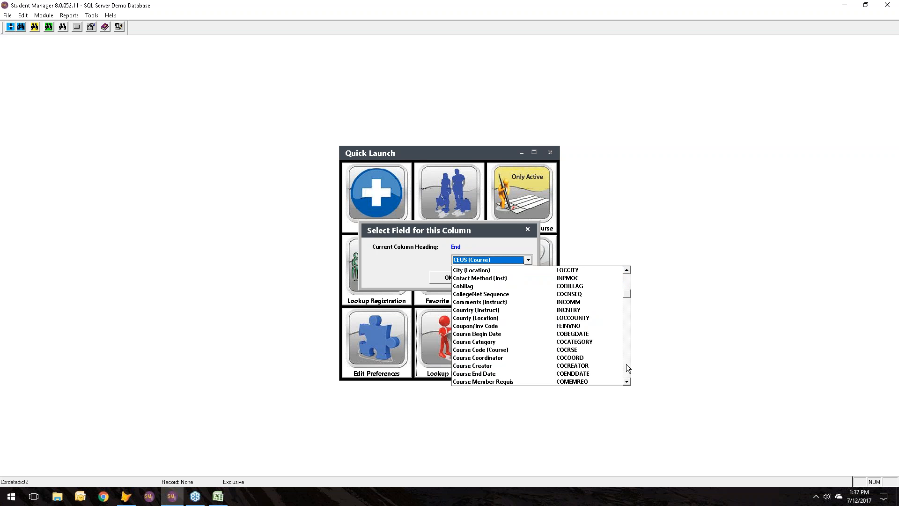
click(627, 368)
click(628, 284)
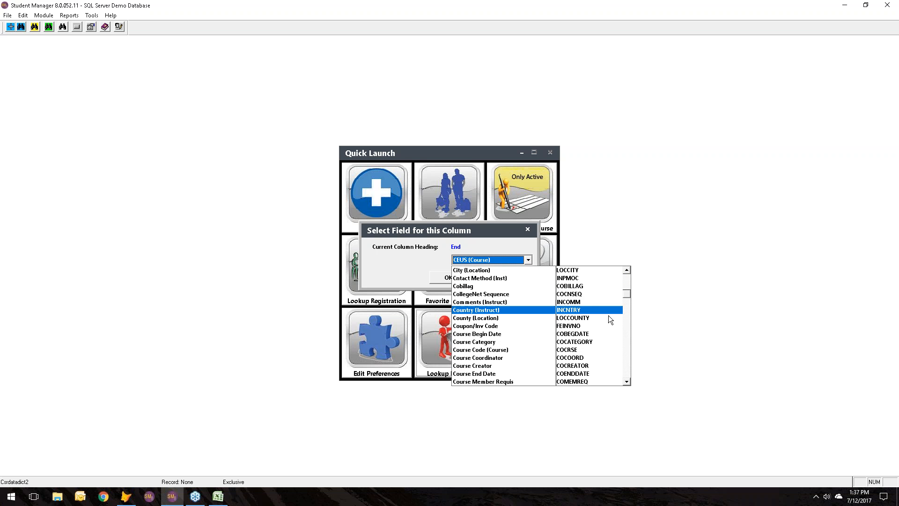
click(499, 381)
click(448, 279)
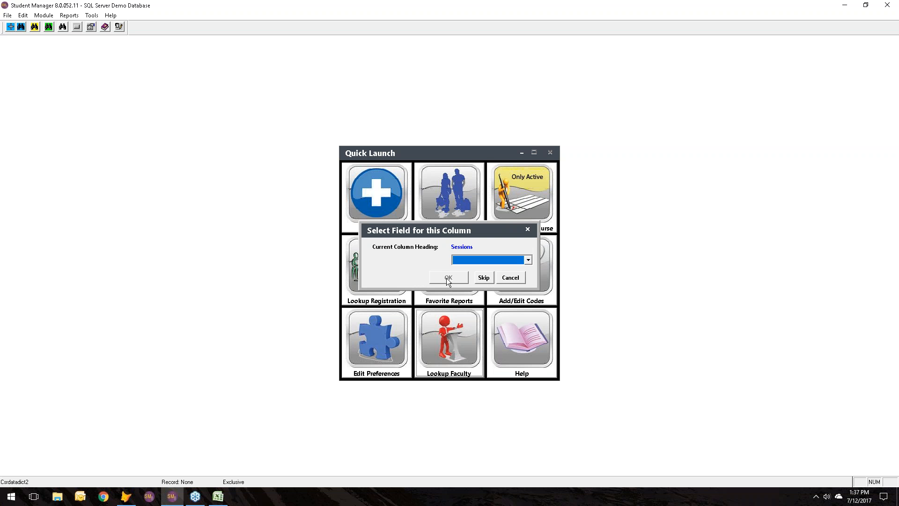
Step: Map the Sessions column to the # of Sessions field
key(c)
click(528, 261)
drag(627, 290, 627, 278)
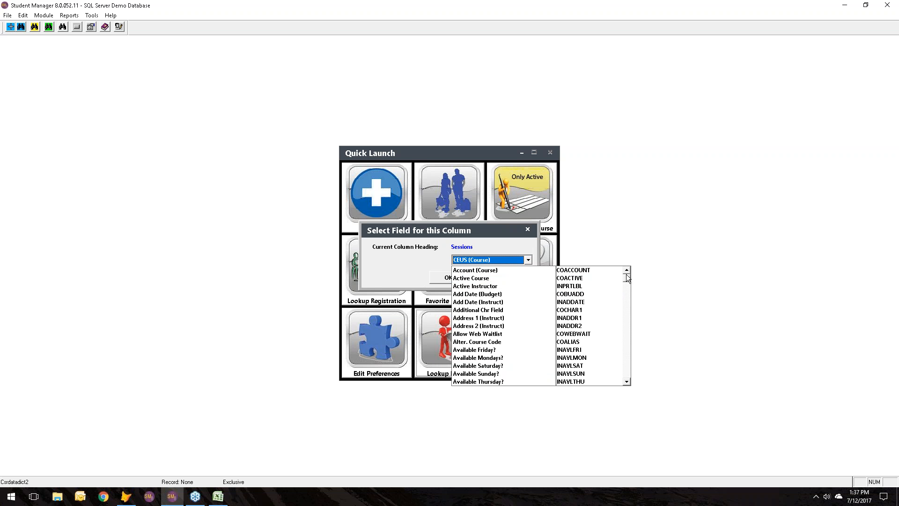
click(536, 272)
click(457, 277)
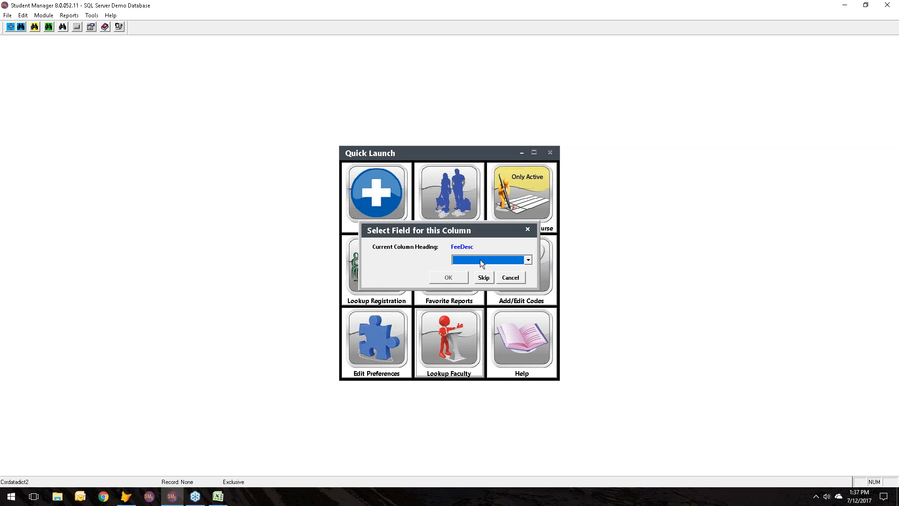
Step: Map the FeeDesc column to the first fee description field (FEDESC1)
key(f)
key(Down)
key(Down)
key(Down)
key(Up)
click(460, 277)
Step: Map the Amt column to the first fee amount field (FEFEE1) and the Email column to Email (Instruct)
key(f)
key(Down)
key(Down)
key(Down)
key(Up)
click(464, 277)
key(e)
click(460, 277)
Step: Map the First and Last columns to the instructor's first name and last name fields
key(f)
key(Down)
key(Down)
key(Down)
key(Down)
key(Down)
Step: Map the GroupA and GroupB columns to their matching group fields
key(Down)
key(Down)
click(465, 276)
click(452, 278)
key(g)
Step: Map the Location column to the location field and declare that the Excel file has a header row
key(Down)
key(Down)
key(Down)
click(454, 277)
key(g)
key(Down)
key(Down)
key(Down)
key(Down)
click(448, 278)
key(Down)
key(Down)
key(Up)
click(459, 278)
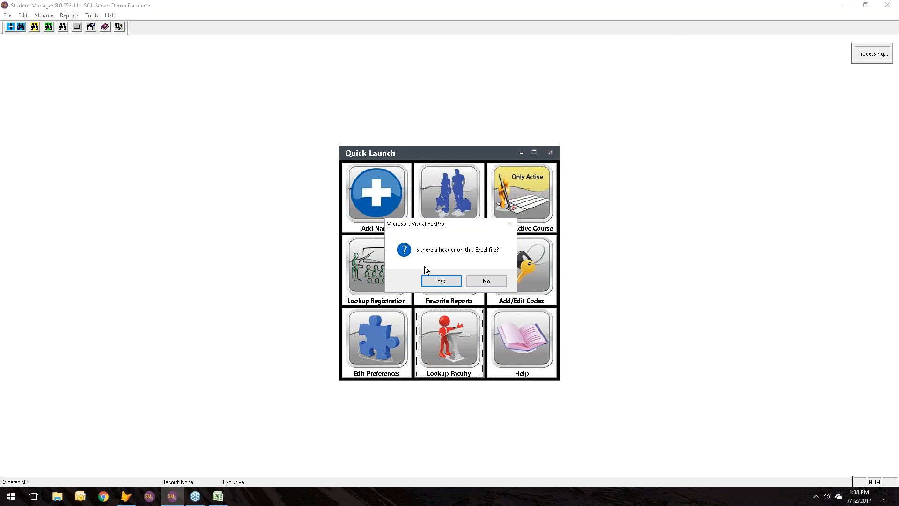
click(451, 280)
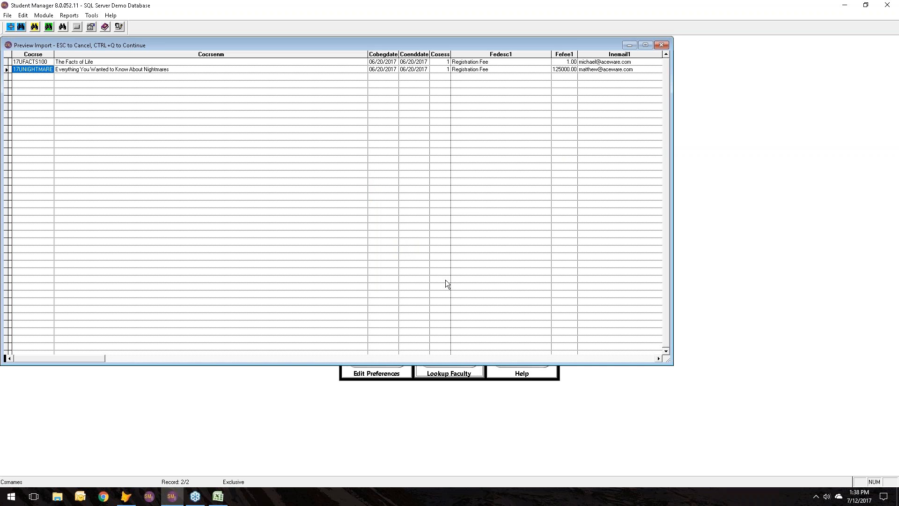
Step: Compare the course import preview with the CourseImp.xlsx rows in Excel, from the course code through the session count
click(219, 495)
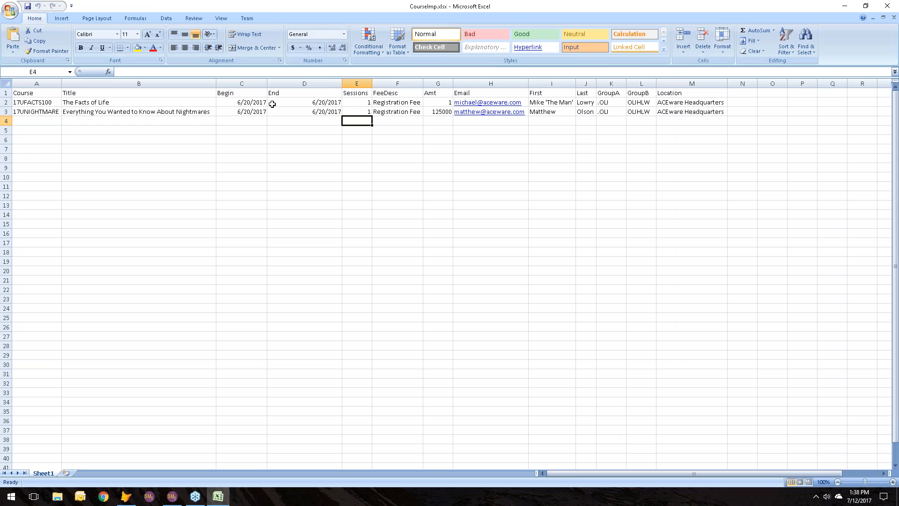
click(171, 497)
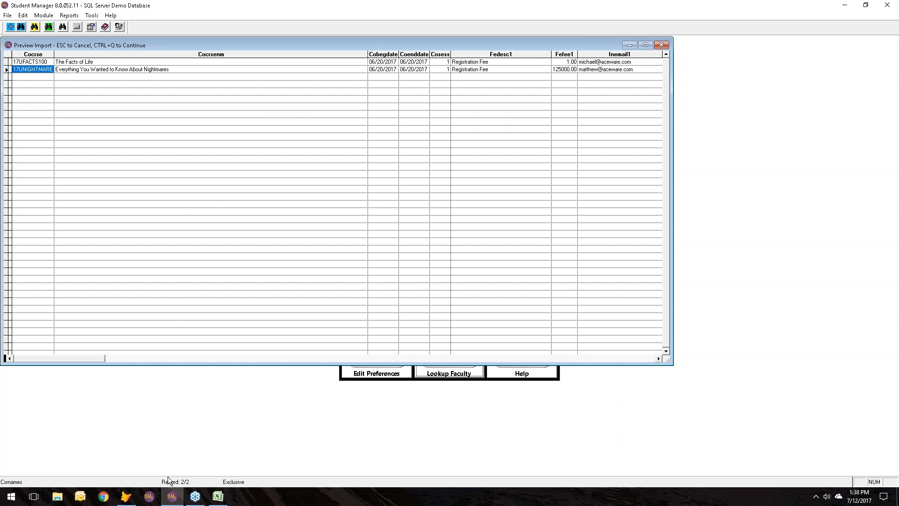
key(Tab)
key(Tab)
key(Tab)
key(Tab)
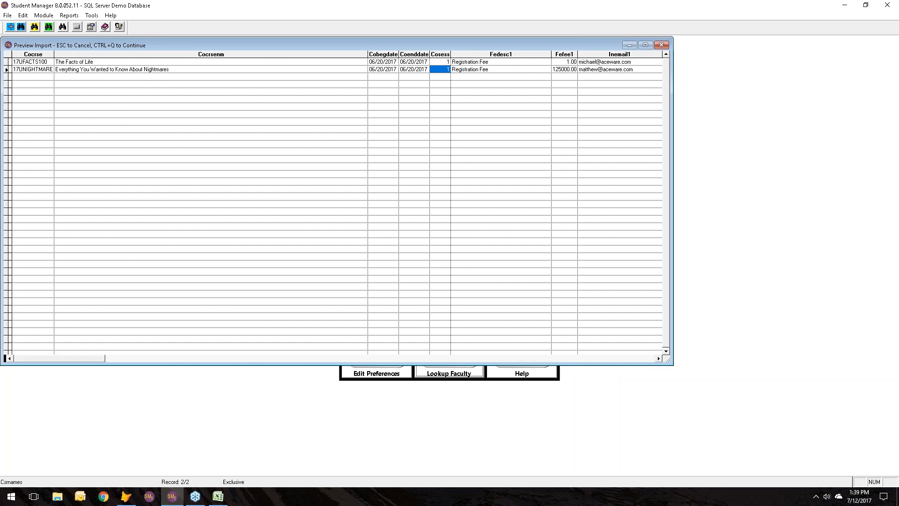
Step: Switch to Excel and inspect the date number formats available for the Begin date of course 17UFACTS100, keeping *3/14/2001
click(223, 498)
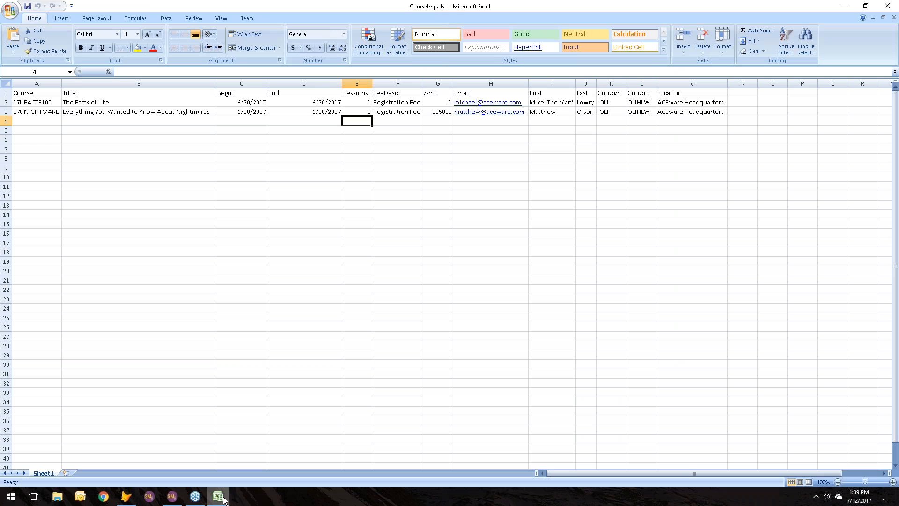
click(251, 103)
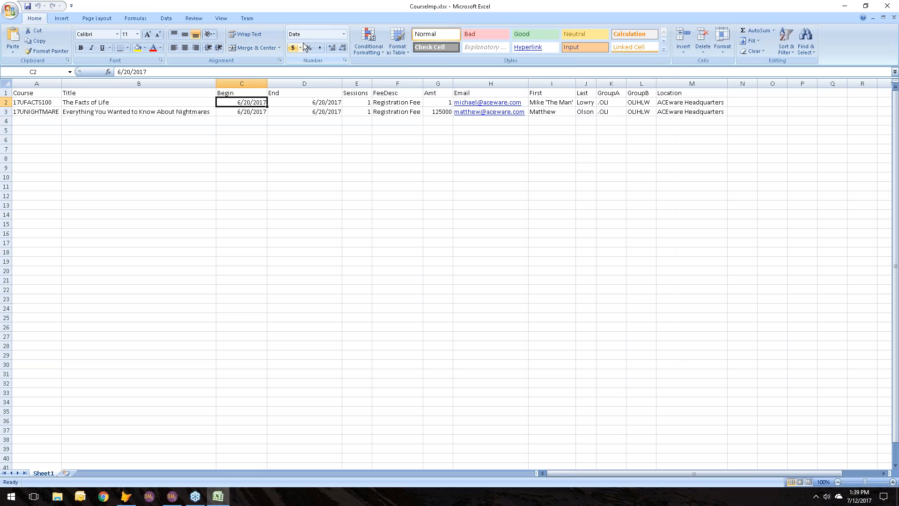
right_click(251, 104)
click(288, 218)
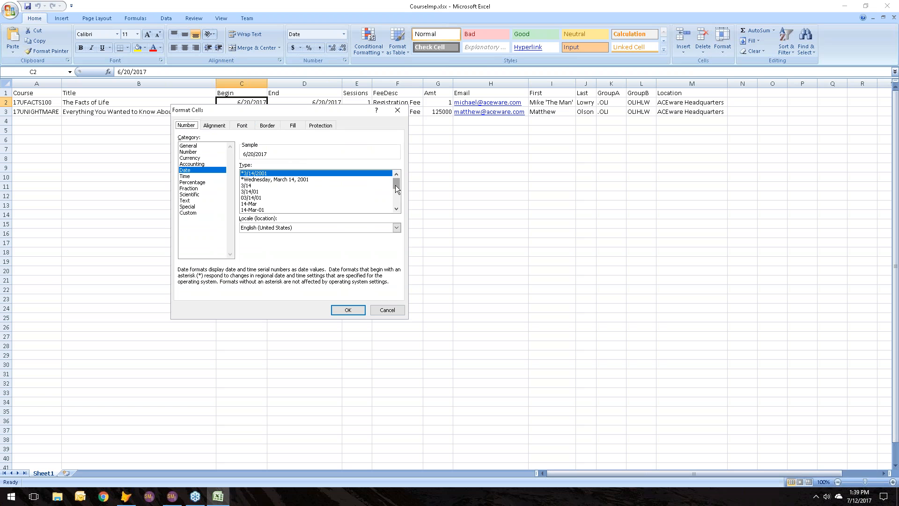
drag(395, 185, 396, 208)
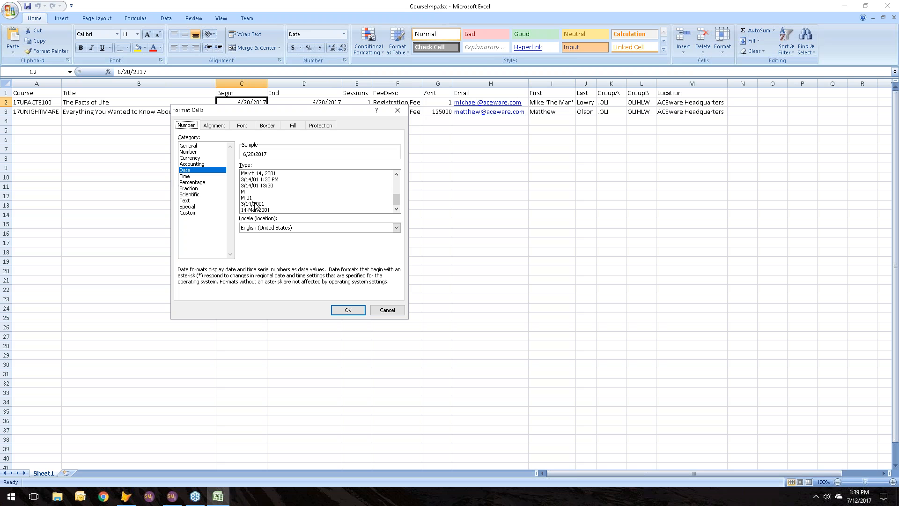
scroll(394, 188, up, 4)
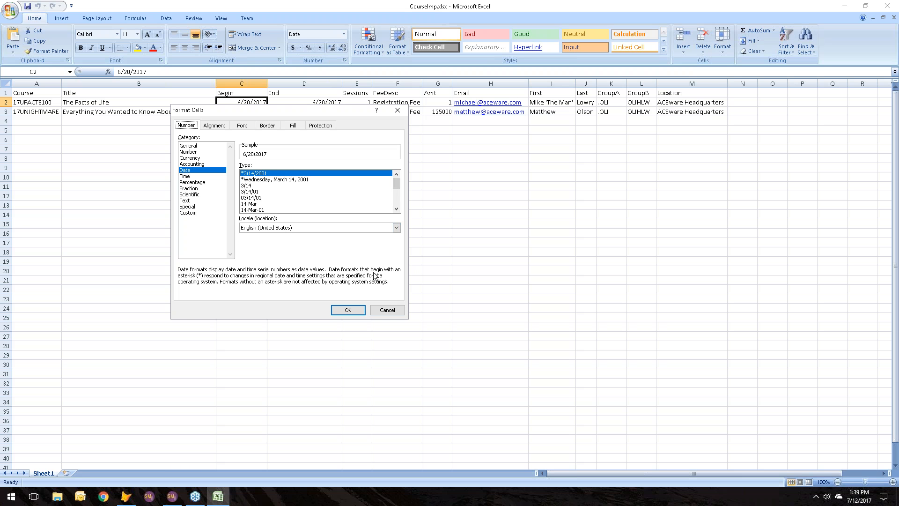
click(347, 309)
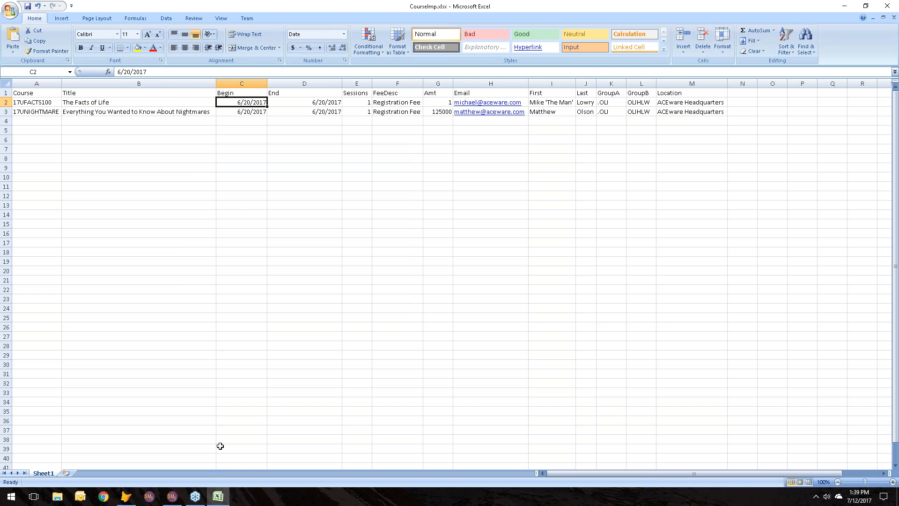
Step: Return to Student Manager and review the preview's remaining columns through the location field
click(172, 498)
key(Tab)
key(Tab)
key(Tab)
key(Tab)
key(Tab)
key(Tab)
key(Tab)
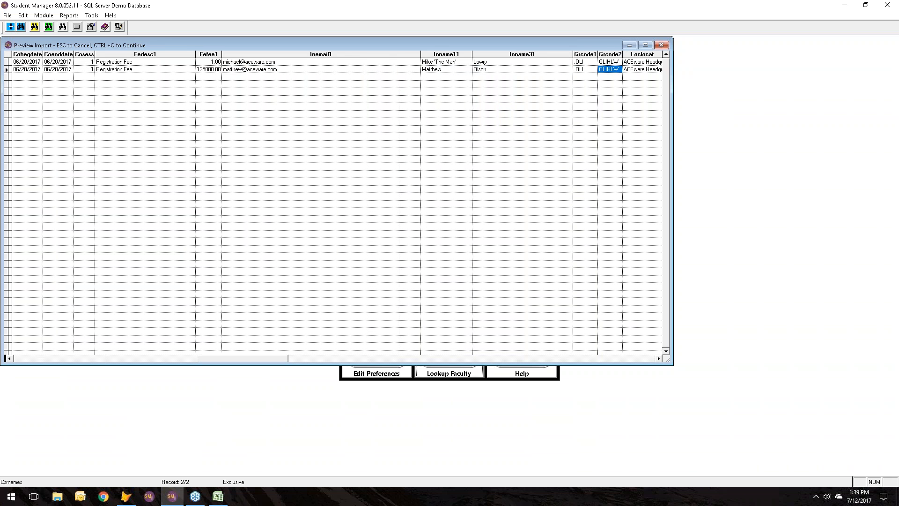
key(Tab)
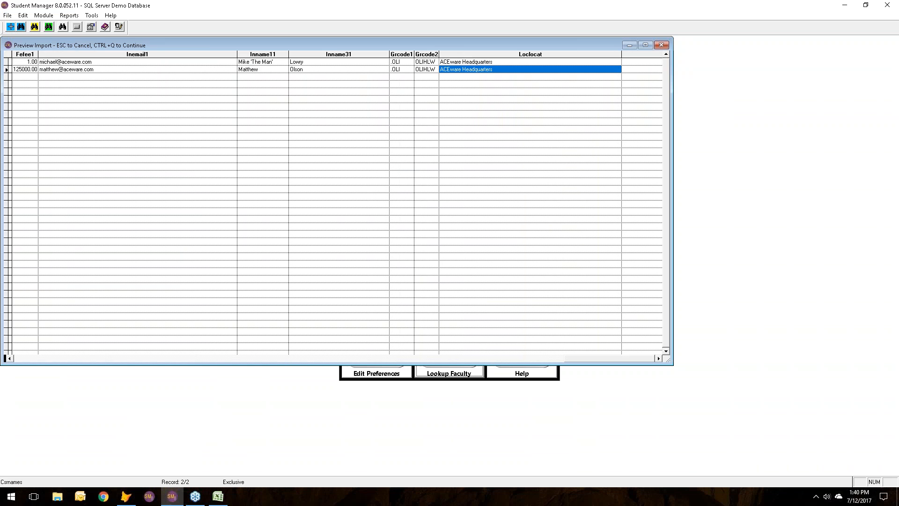
Step: Continue from the preview to run the course import, and dismiss the resulting messages
key(ctrl+q)
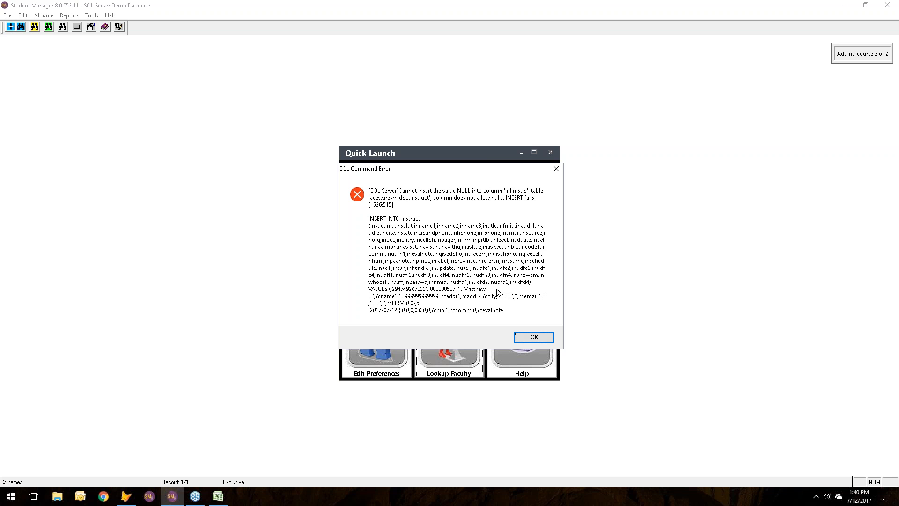
click(538, 338)
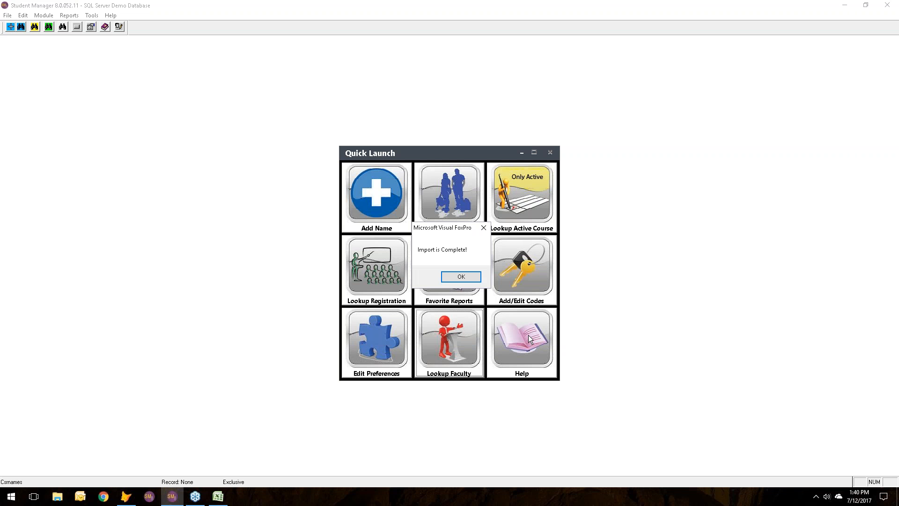
key(Return)
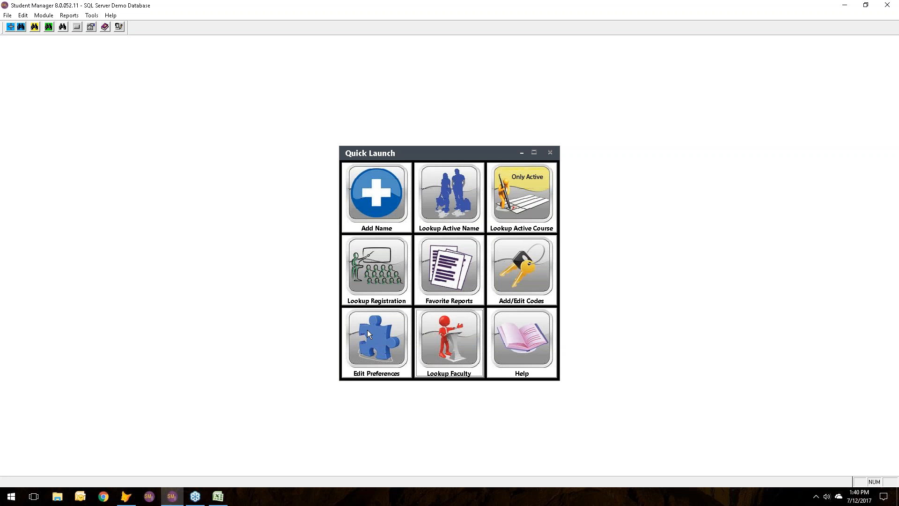
Step: Search the active courses for "the fa", open The Facts of Life, and review its main details and fees
click(521, 209)
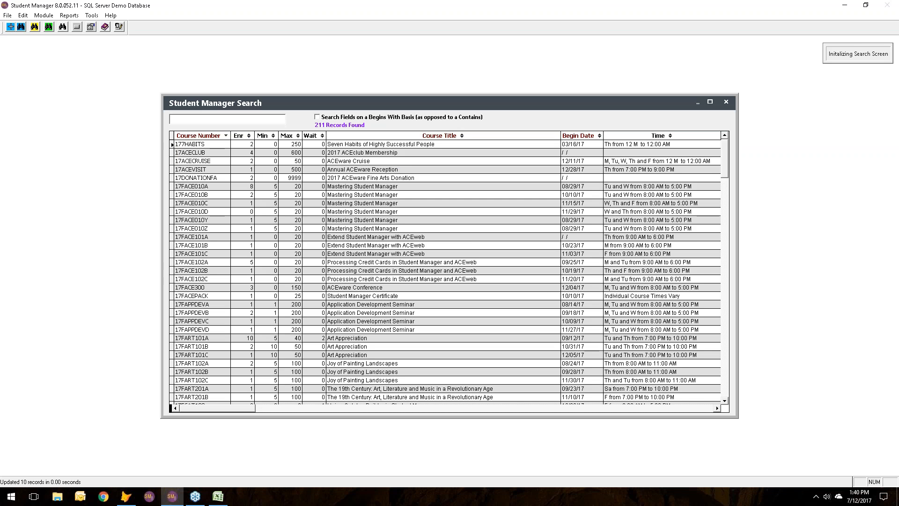
text(th)
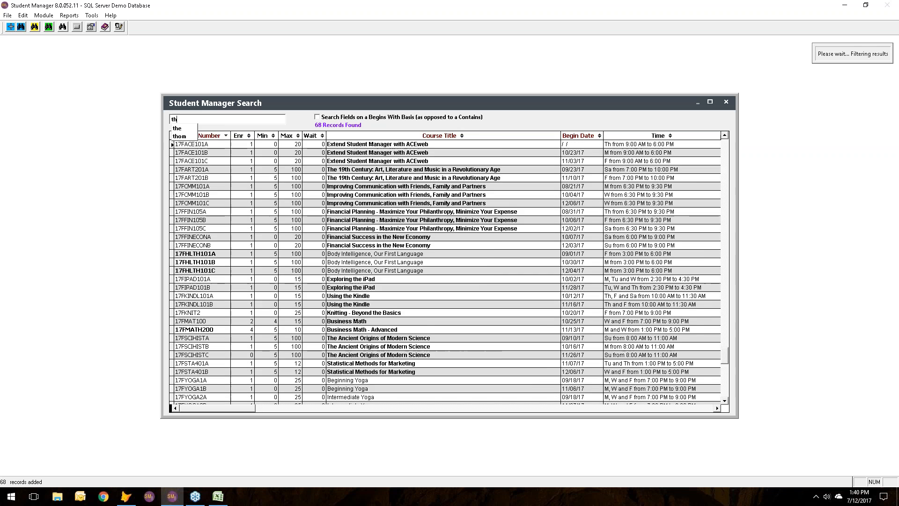
text(e fa)
double_click(400, 160)
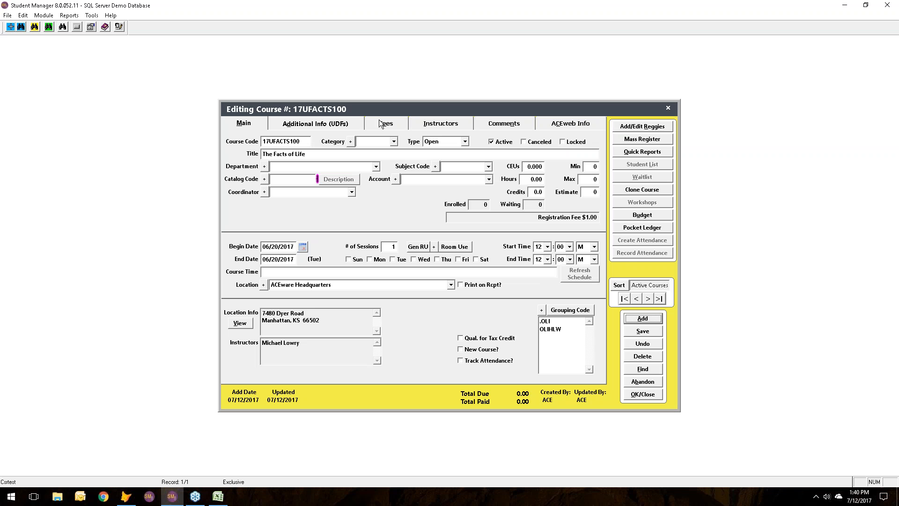
click(218, 496)
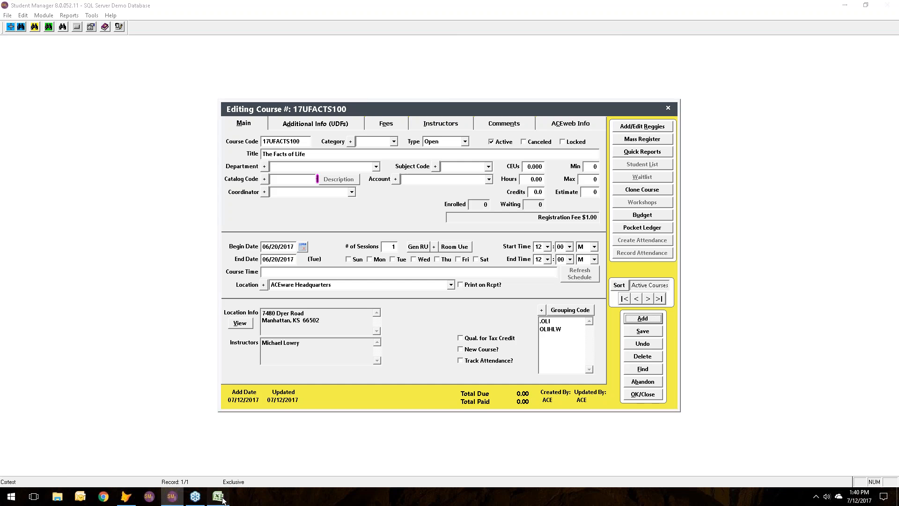
click(218, 496)
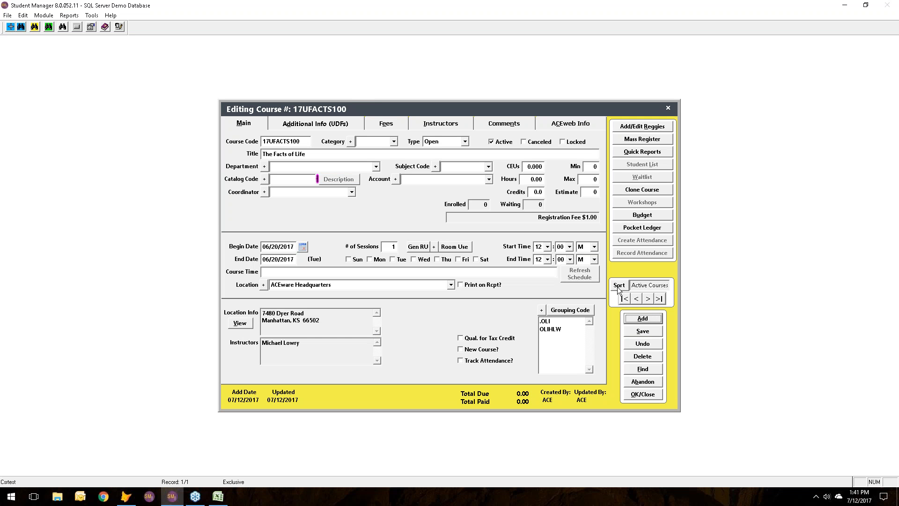
click(397, 124)
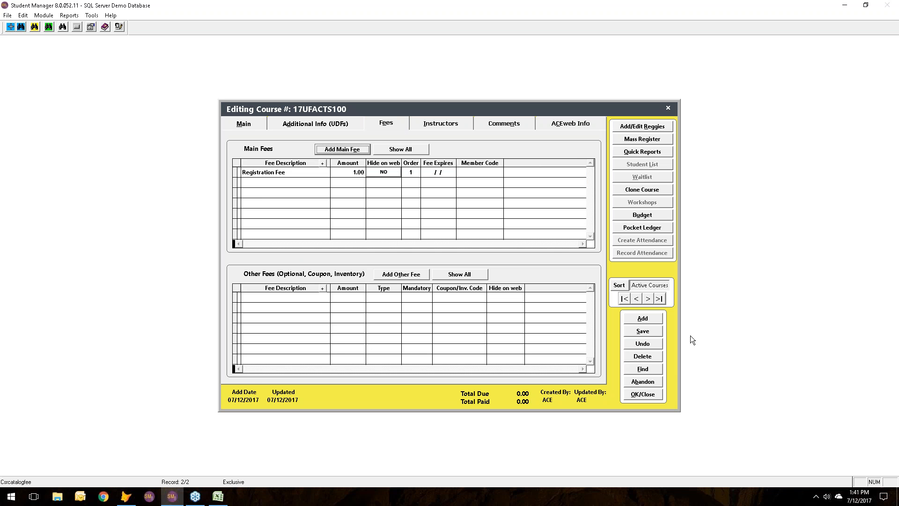
Step: Find the nightmares course by searching for "nigh" and open its record
click(643, 369)
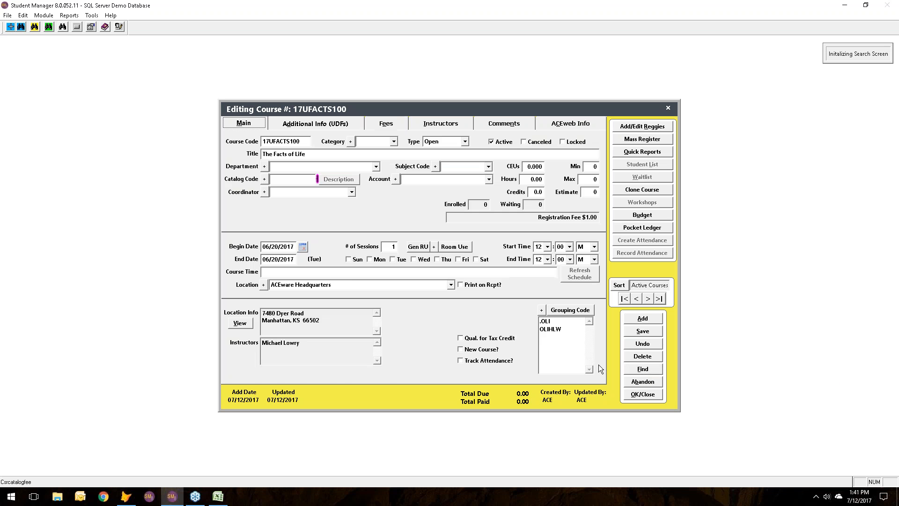
click(218, 495)
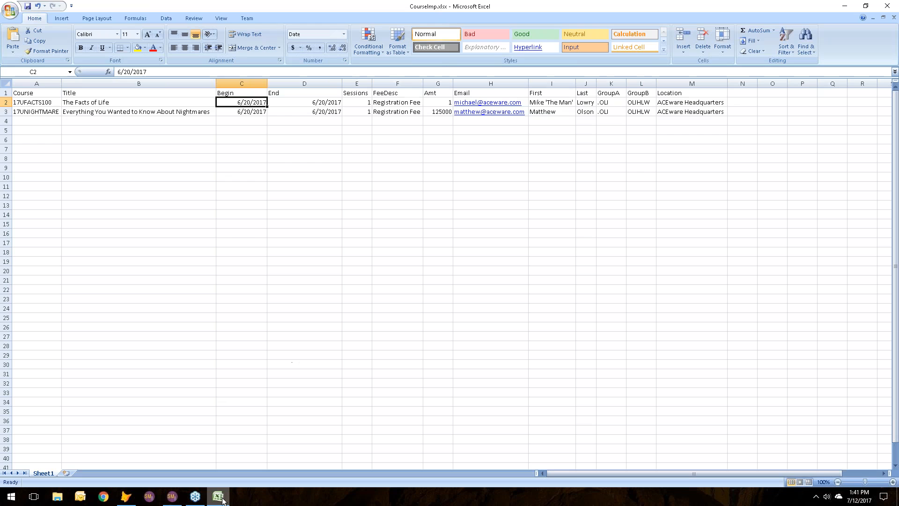
click(172, 497)
text(nigh)
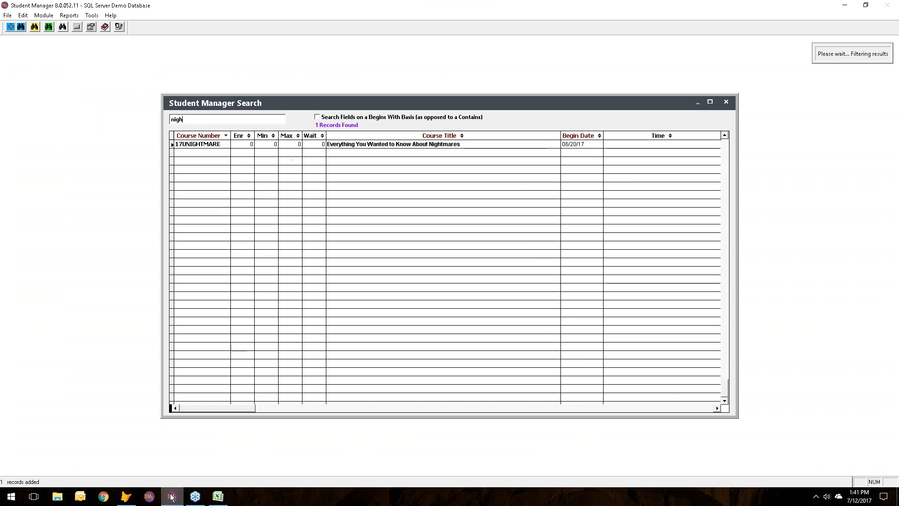
key(Return)
key(Return)
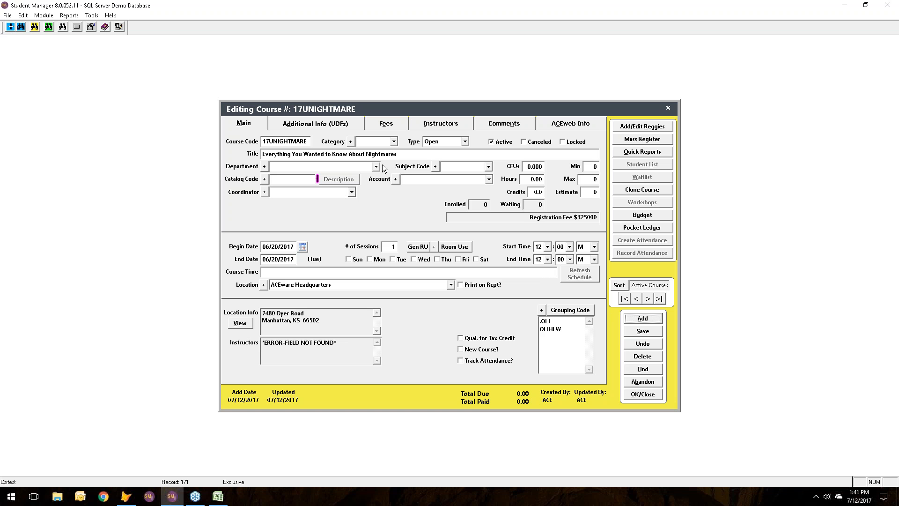
Step: Review the 17UNIGHTMARE course's additional information and fees, and return to its main details
click(326, 125)
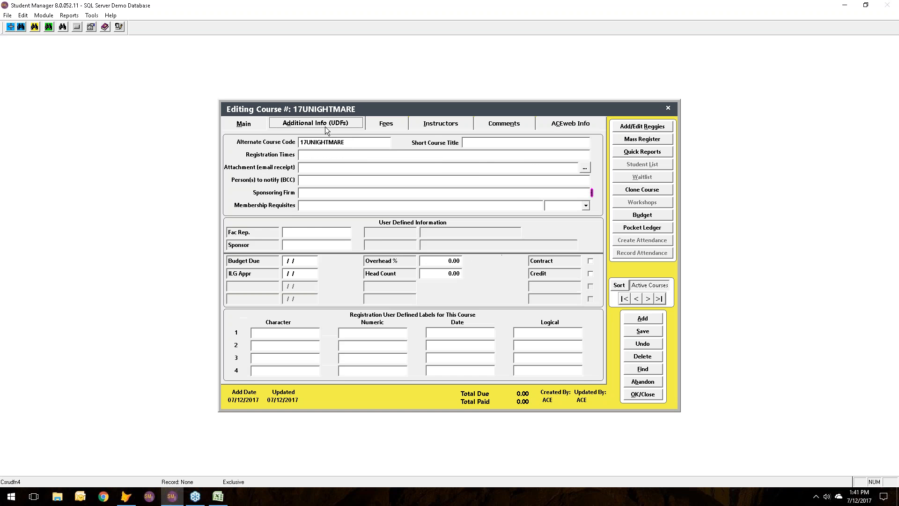
click(383, 126)
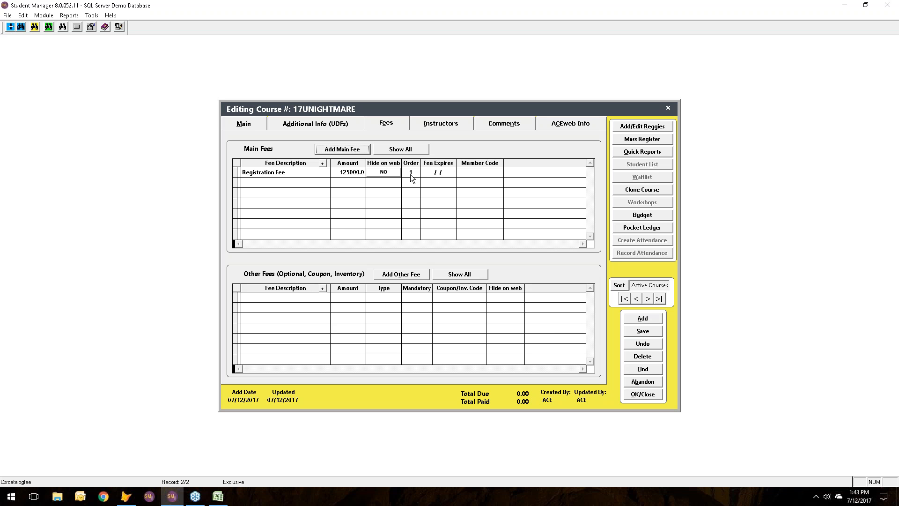
click(247, 125)
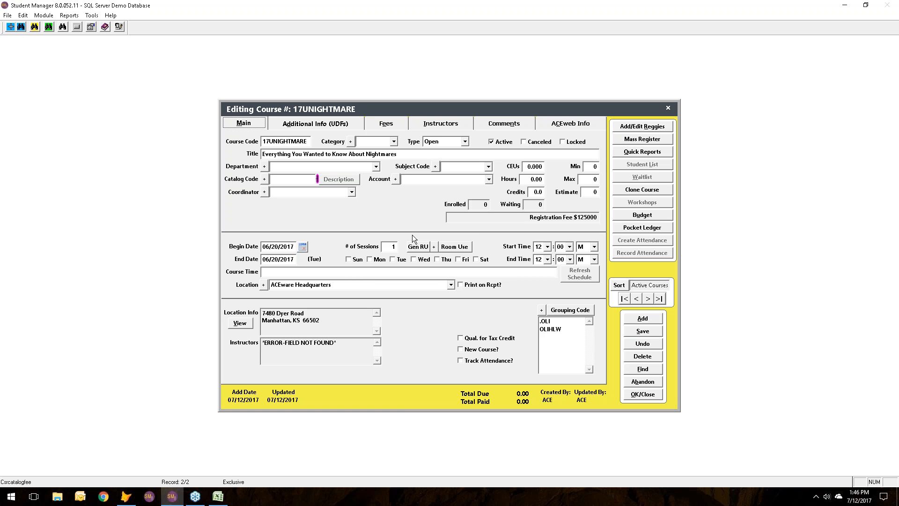
Step: Recheck the date format of the first Begin date in Excel, cancel without changes, and close the workbook
click(219, 498)
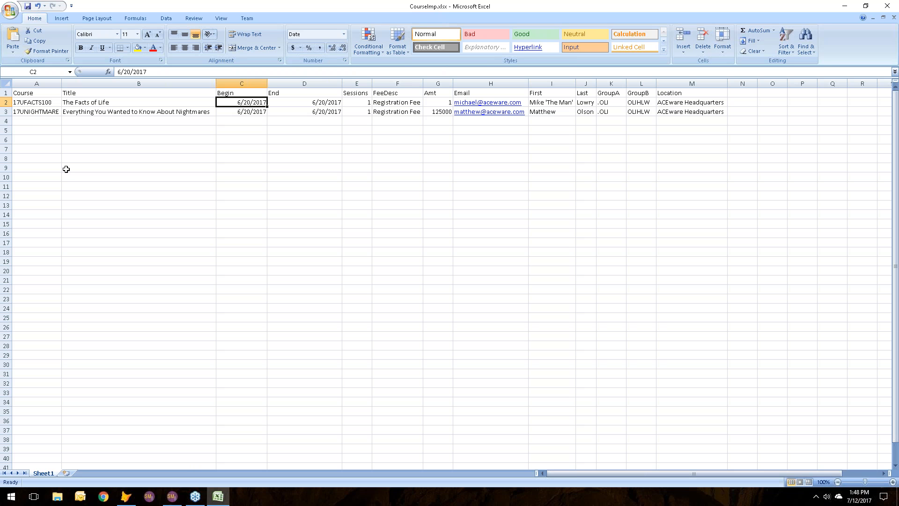
right_click(251, 103)
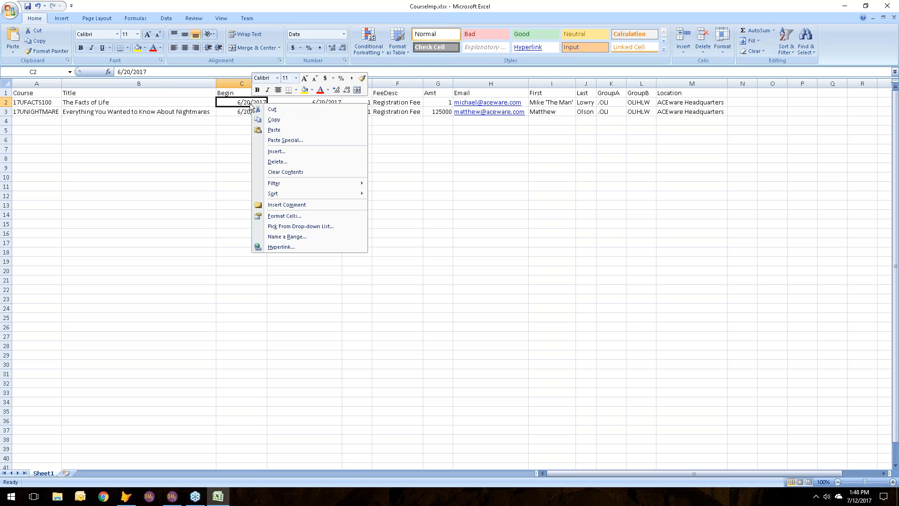
click(280, 218)
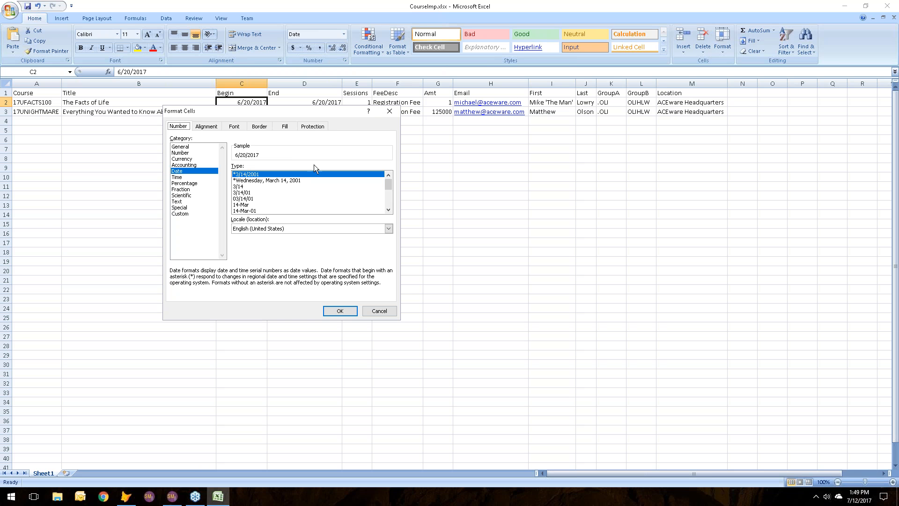
click(392, 311)
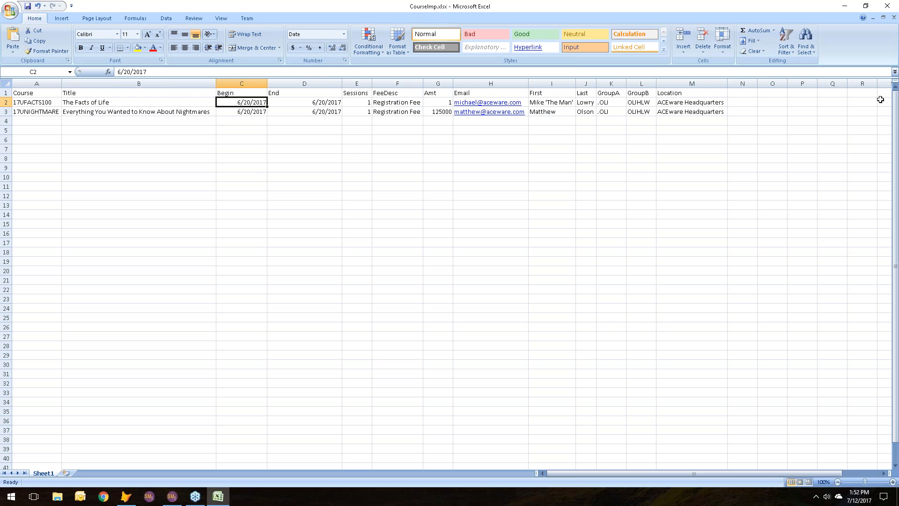
click(892, 20)
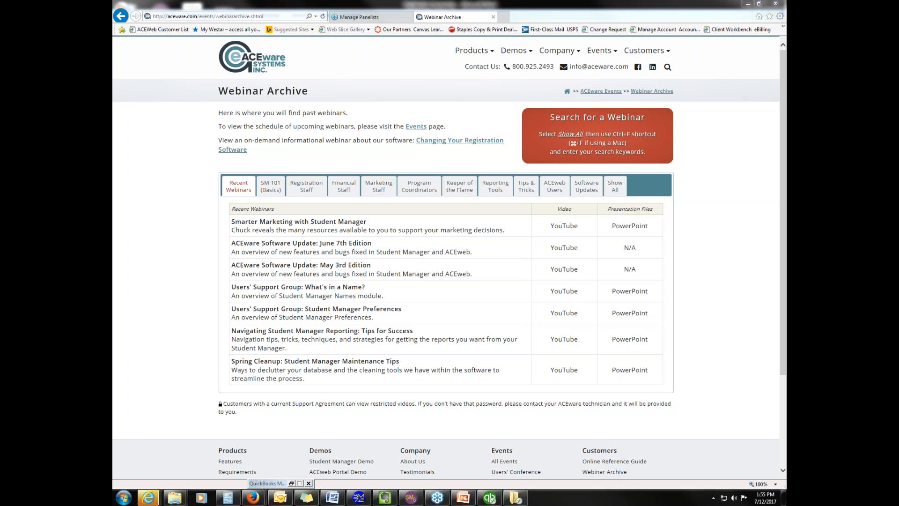
Step: Show the Software Updates webinars in the ACEware Webinar Archive
click(658, 19)
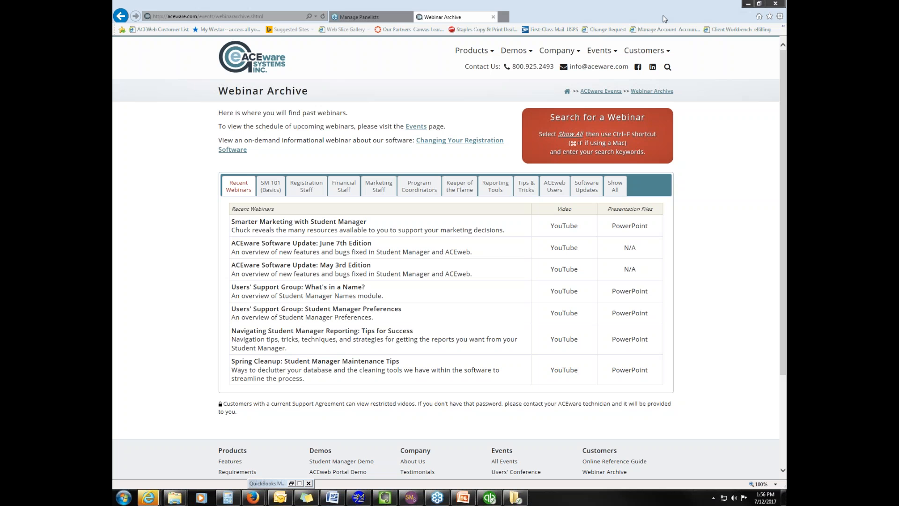
click(587, 188)
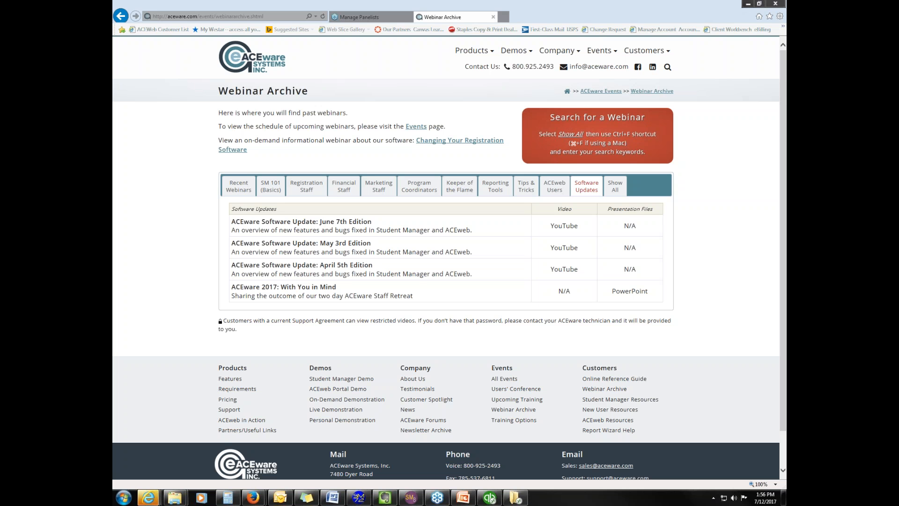
Step: Switch to PowerPoint, present the Managing Membership Courses slide full screen, end the show, and minimize the presentation
click(462, 497)
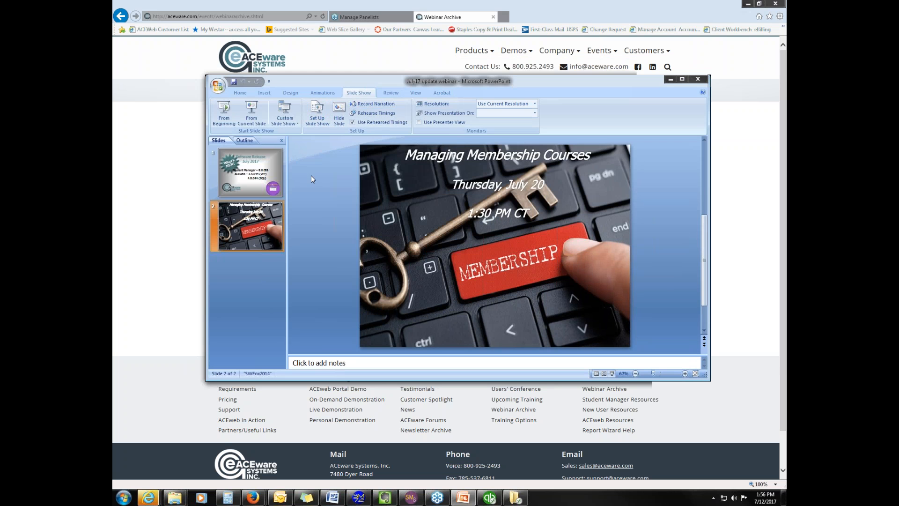
click(612, 373)
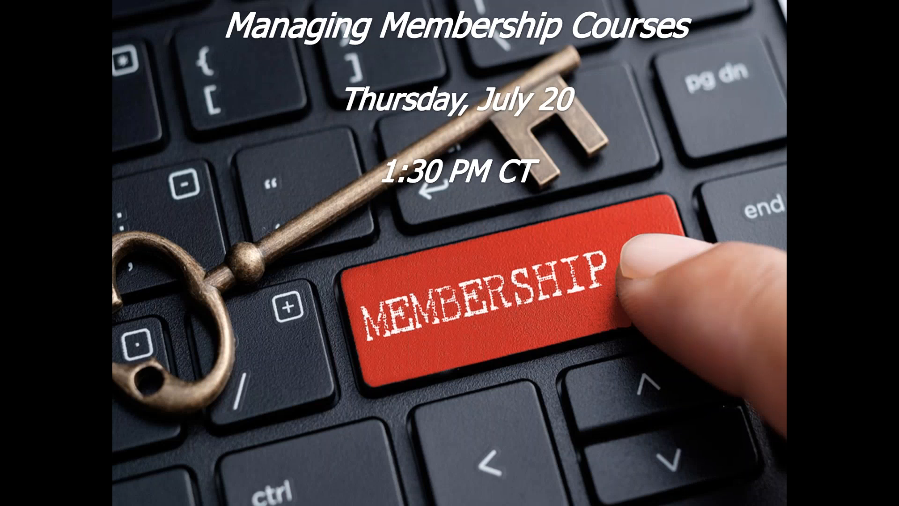
key(Escape)
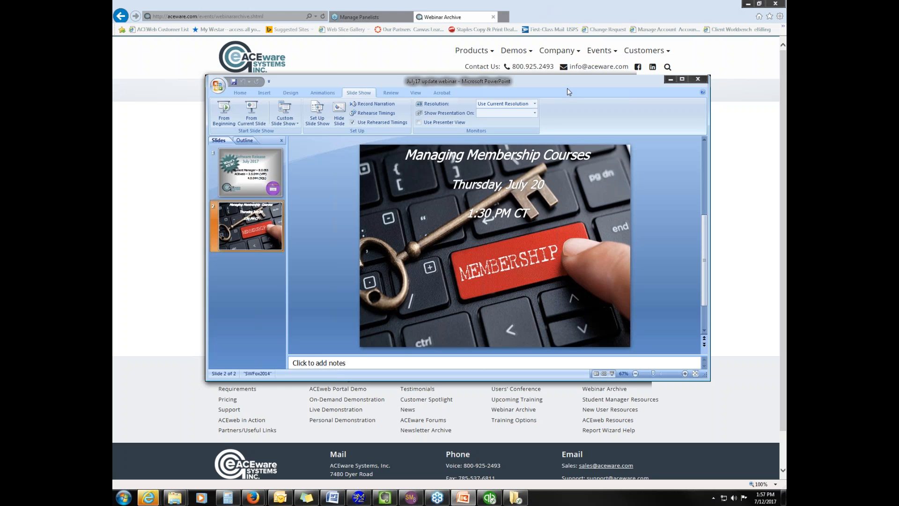
click(670, 80)
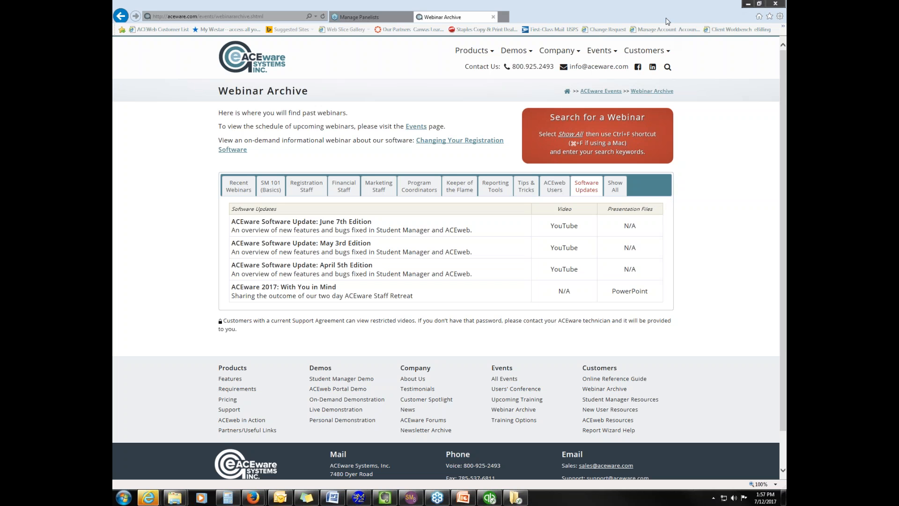
Step: Show where the Webinar Archive is listed among the website's customer resources
click(647, 51)
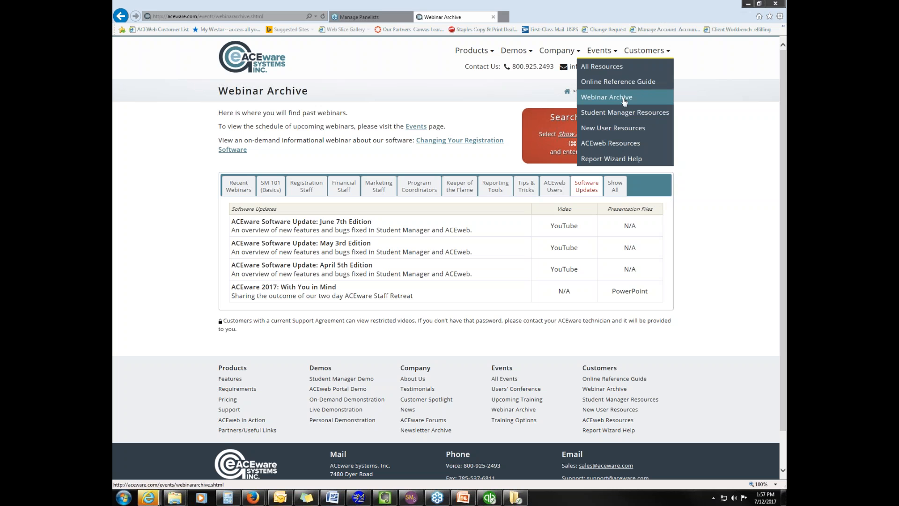